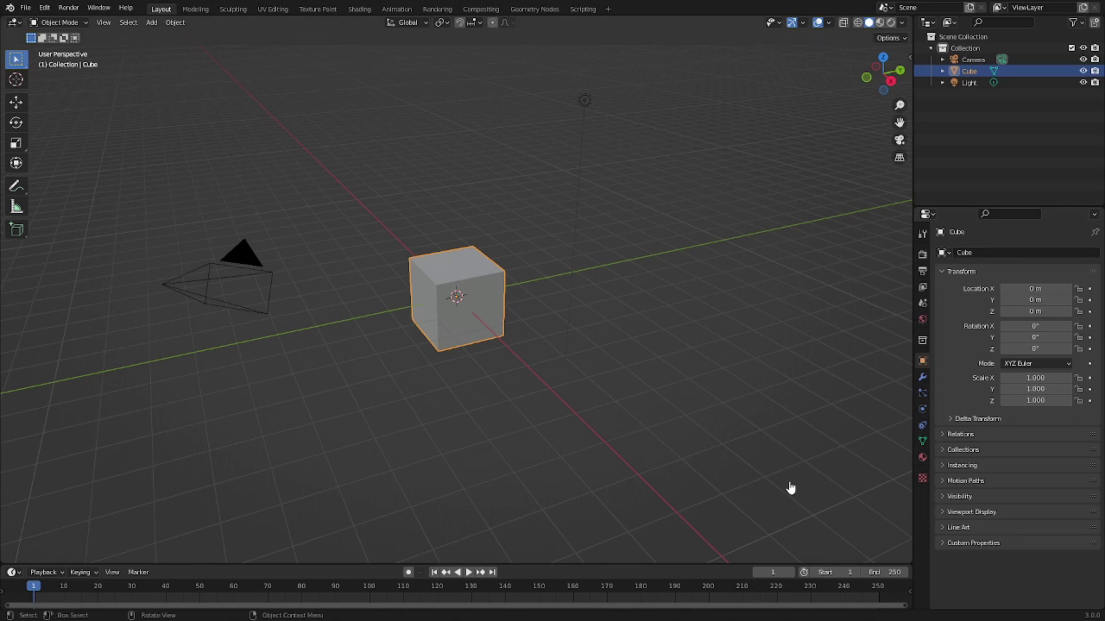
# - Delete the cube and light, then clear the camera's location and rotation to zero
pyautogui.keyDown('shift'); pyautogui.moveTo(791, 487); pyautogui.dragTo(473, 103); pyautogui.keyUp('shift')
pyautogui.press('Delete')
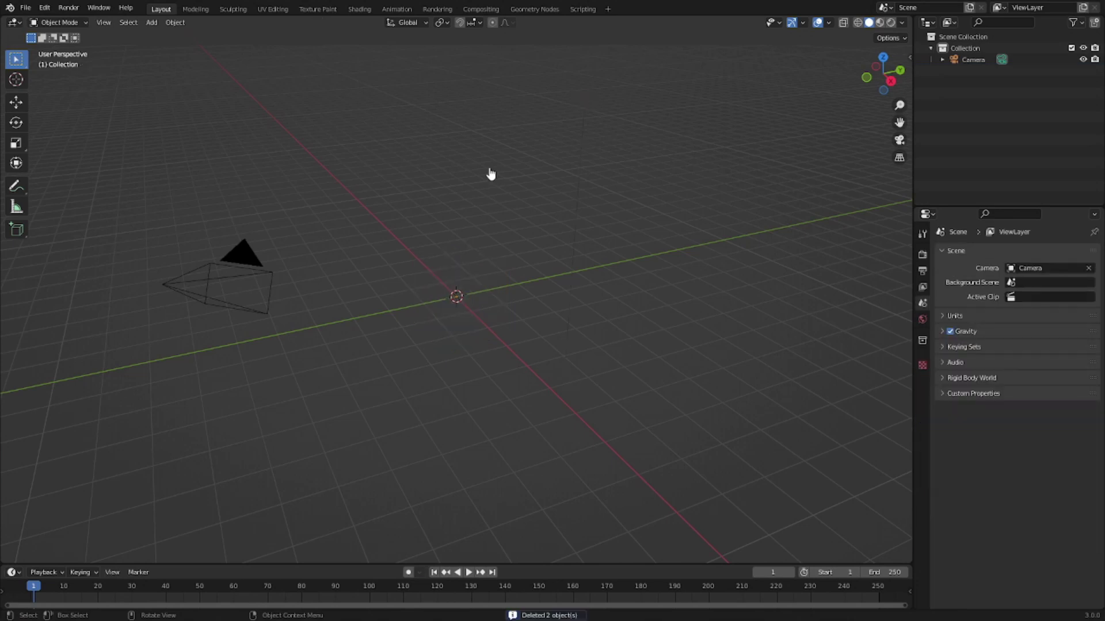
pyautogui.click(265, 279)
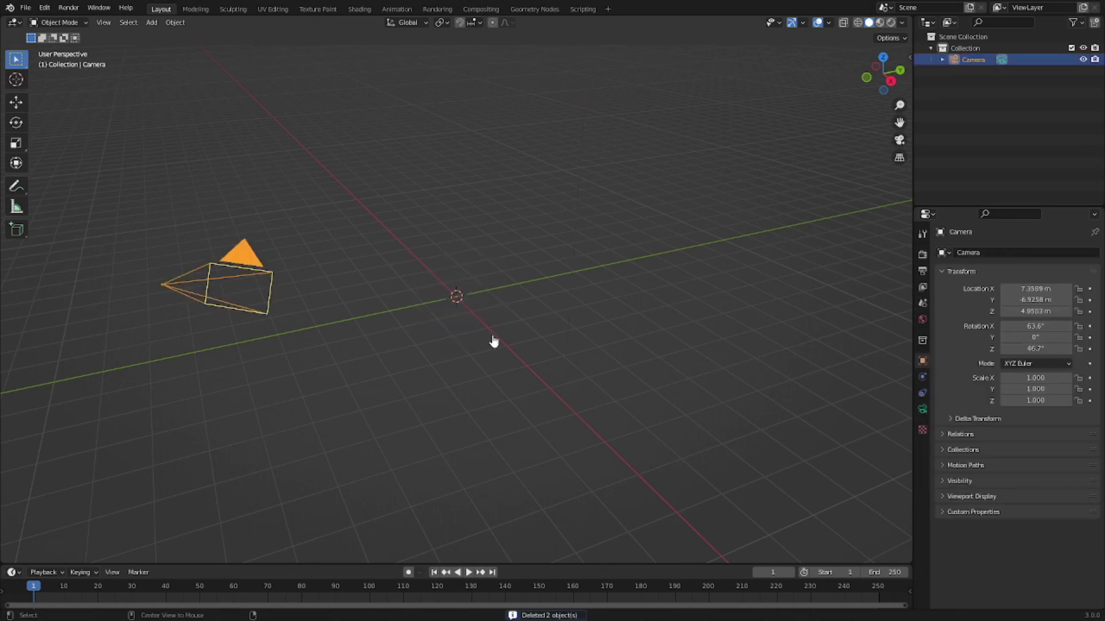
pyautogui.hotkey('alt', 'g')
pyautogui.hotkey('alt', 'r')
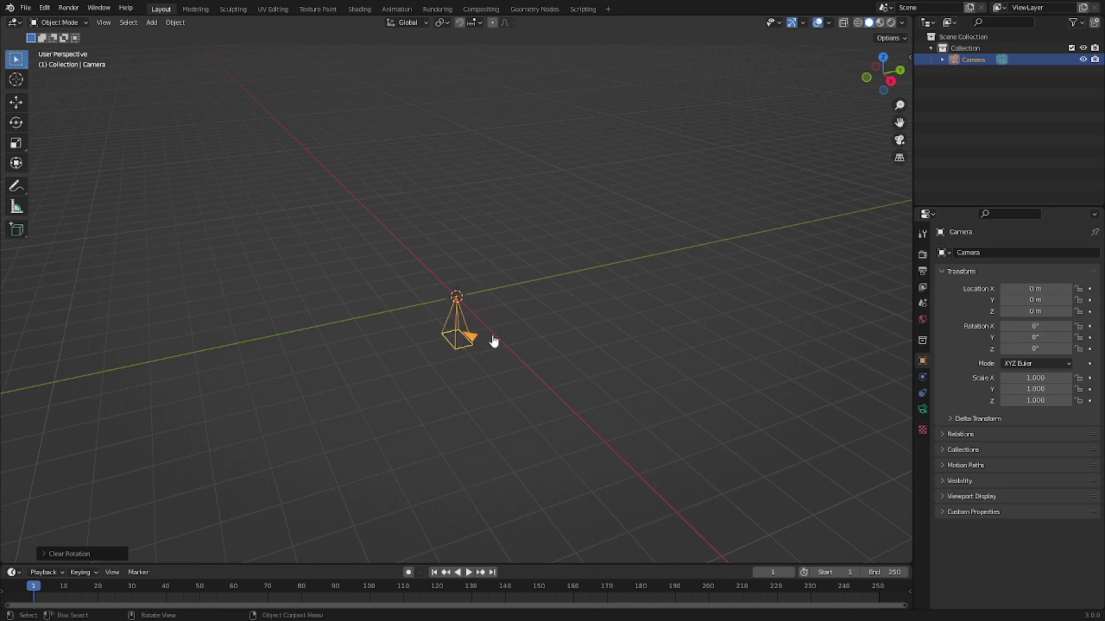
# - Rotate the camera 90° on X, move it back to Y -9.0939 m, and view through it
pyautogui.press('r')
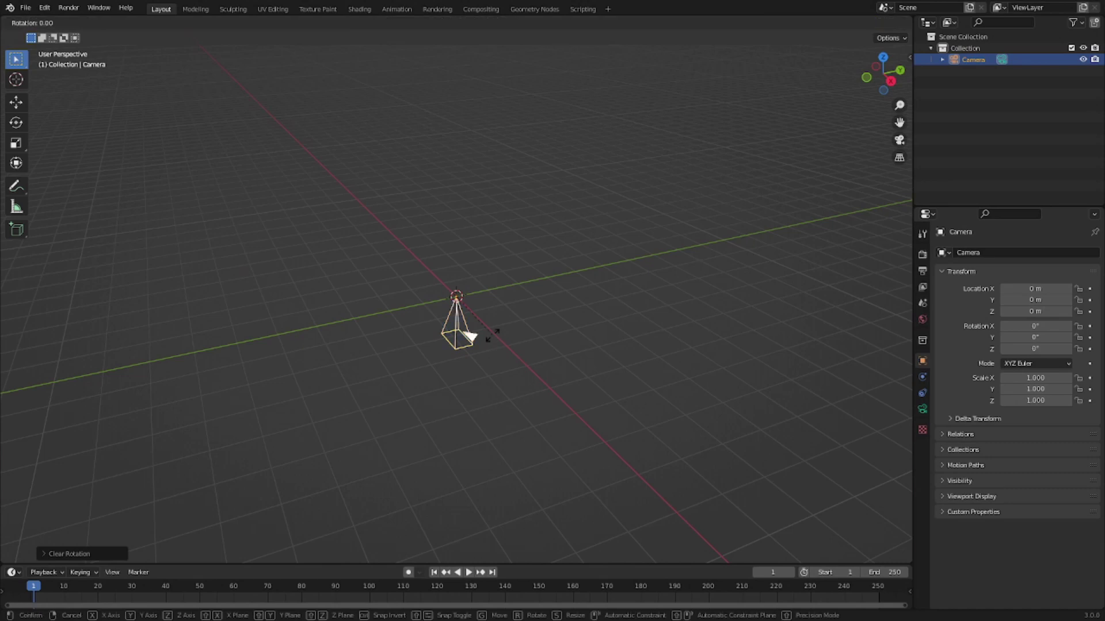
pyautogui.press('x')
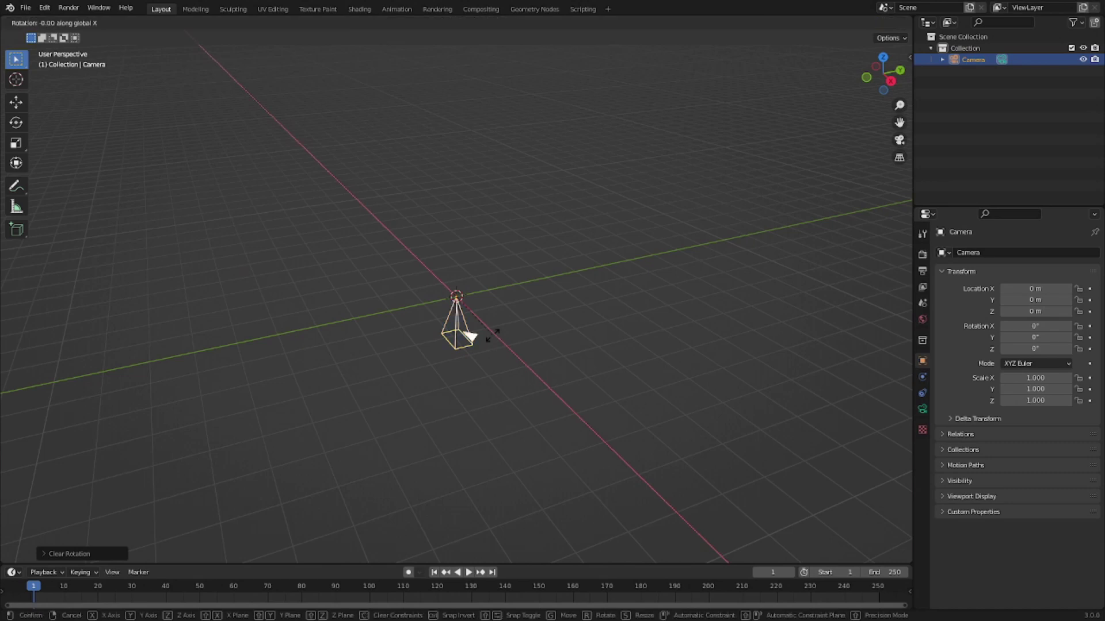
pyautogui.write('90')
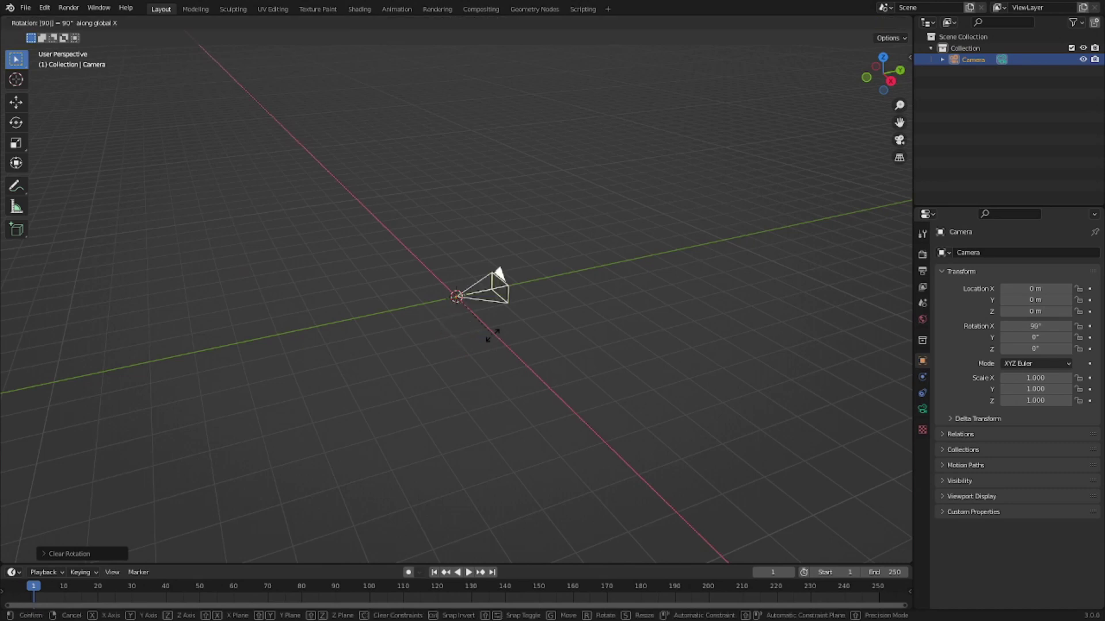
pyautogui.press('Return')
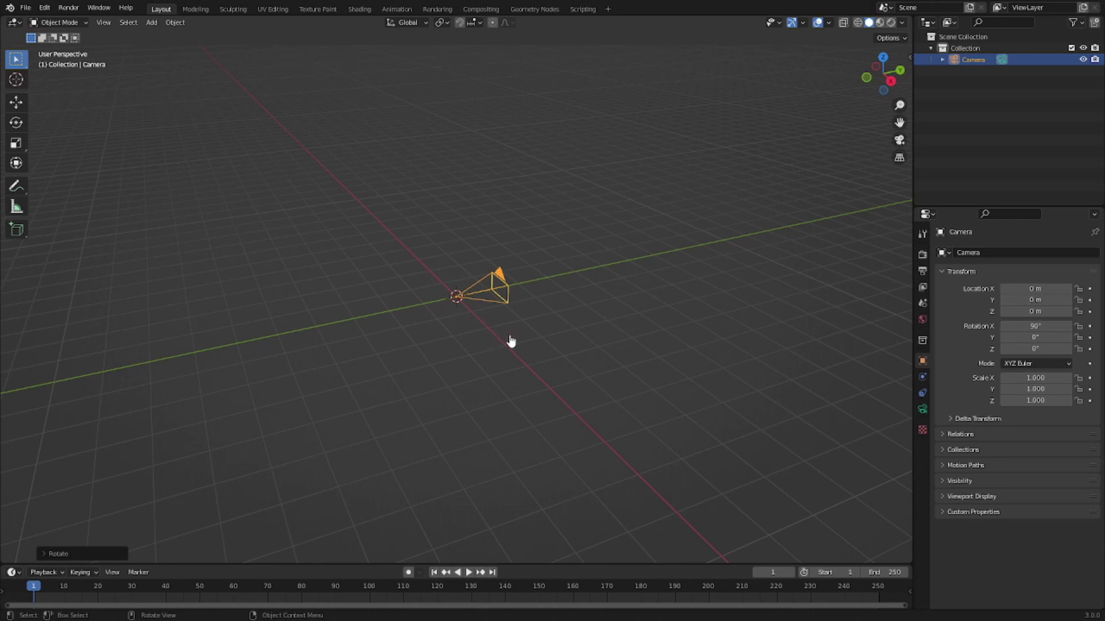
pyautogui.press('g')
pyautogui.press('y')
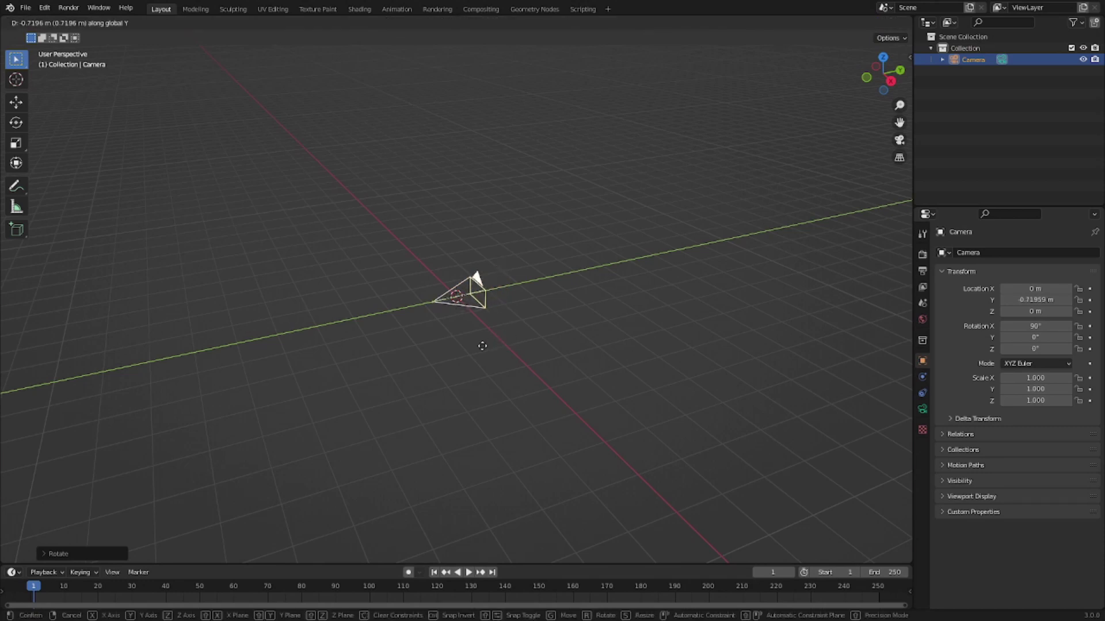
pyautogui.click(167, 396)
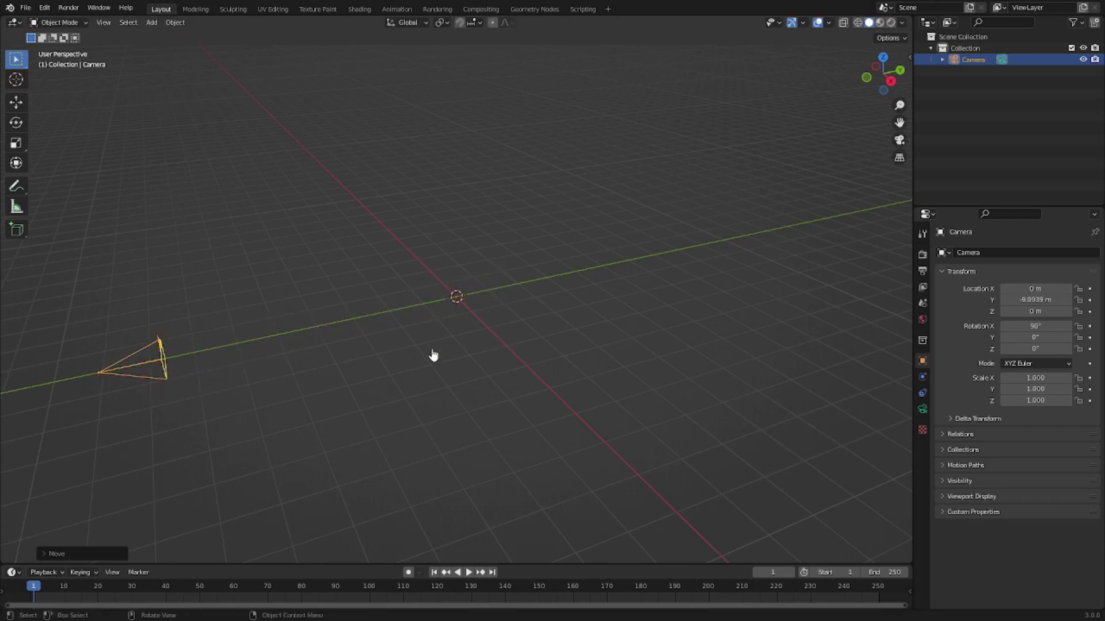
pyautogui.hotkey('ctrl', 'z')
pyautogui.hotkey('ctrl', 'shift', 'z')
pyautogui.press('KP_0')
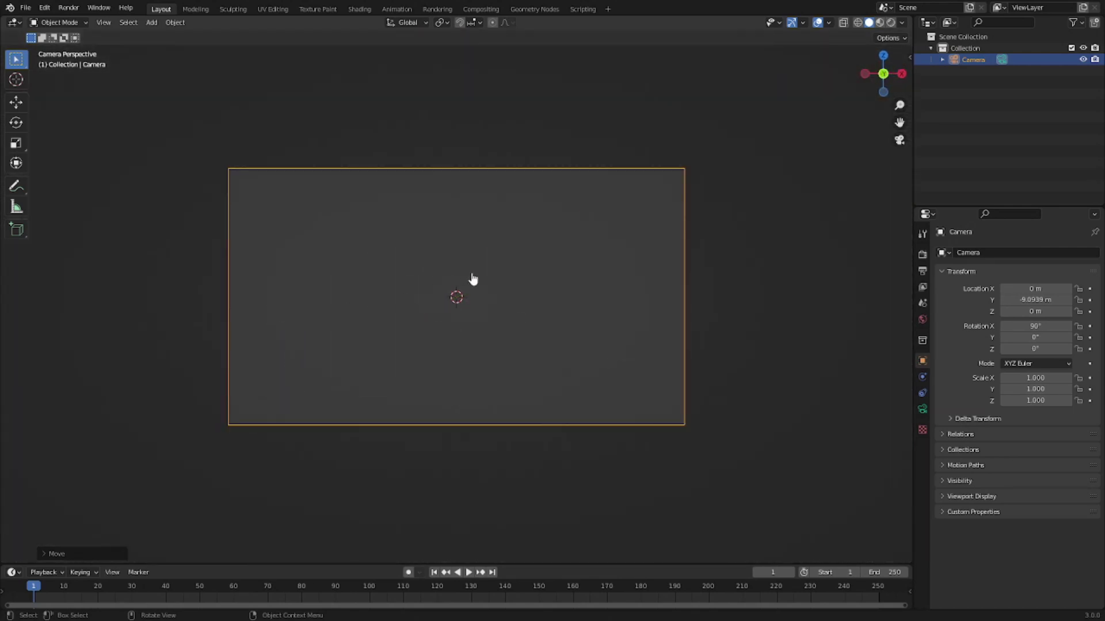
# - Add a mesh circle at the origin and view it from above
pyautogui.scroll(1, 430, 287)
pyautogui.hotkey('shift', 'a')
pyautogui.moveTo(452, 233)
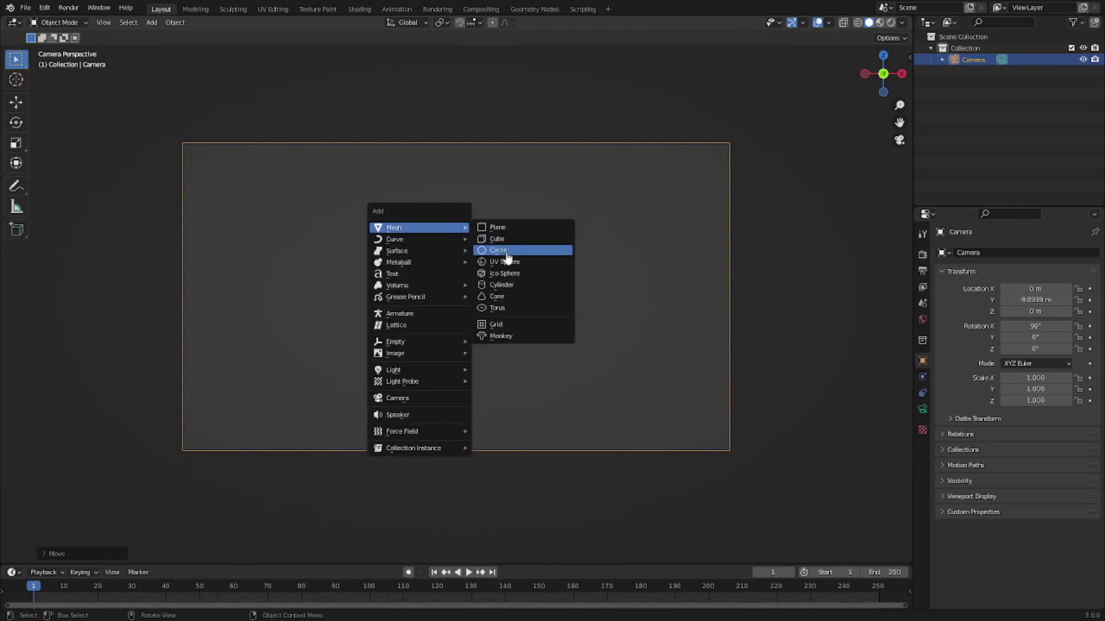
pyautogui.click(534, 254)
pyautogui.scroll(1, 564, 240)
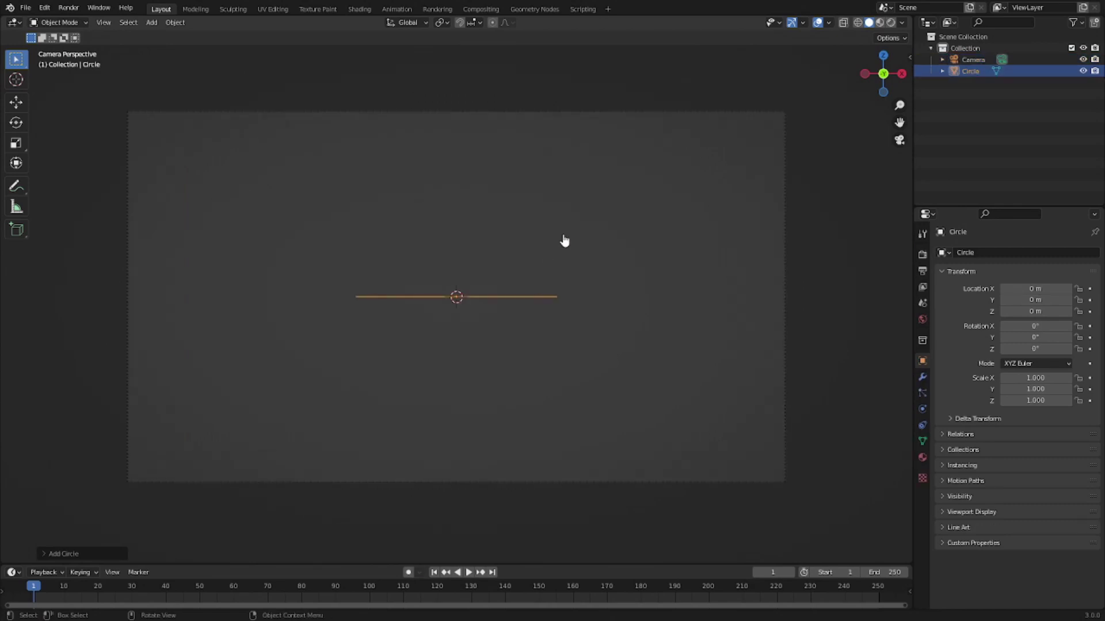
pyautogui.moveTo(564, 240); pyautogui.dragTo(604, 296, button='middle')
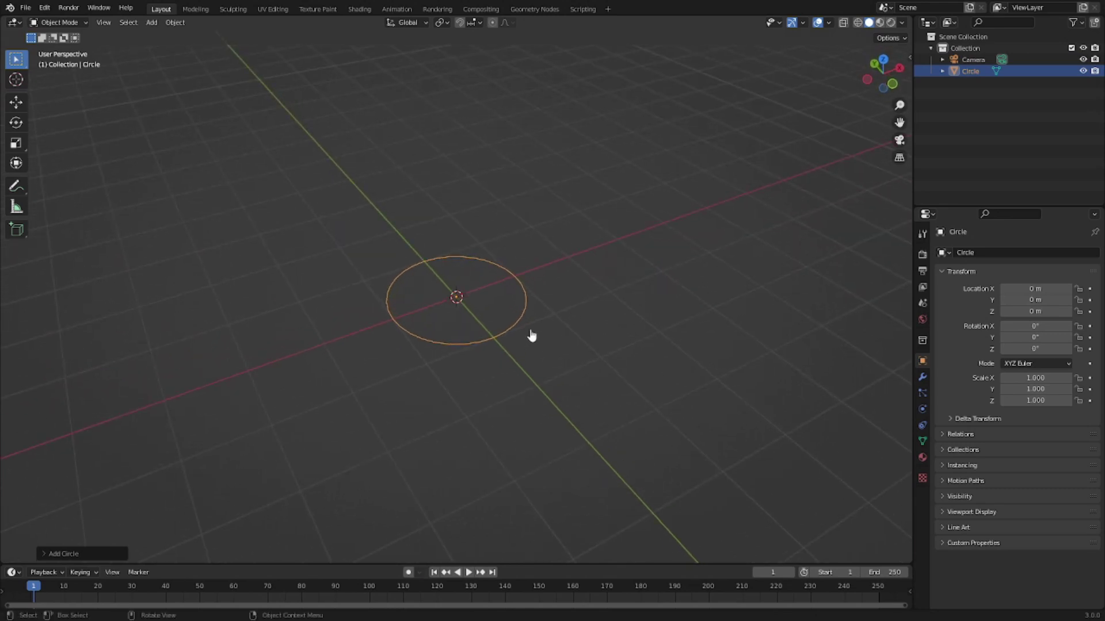
# - Set the new circle's Fill Type to N-Gon with 64 vertices
pyautogui.click(82, 554)
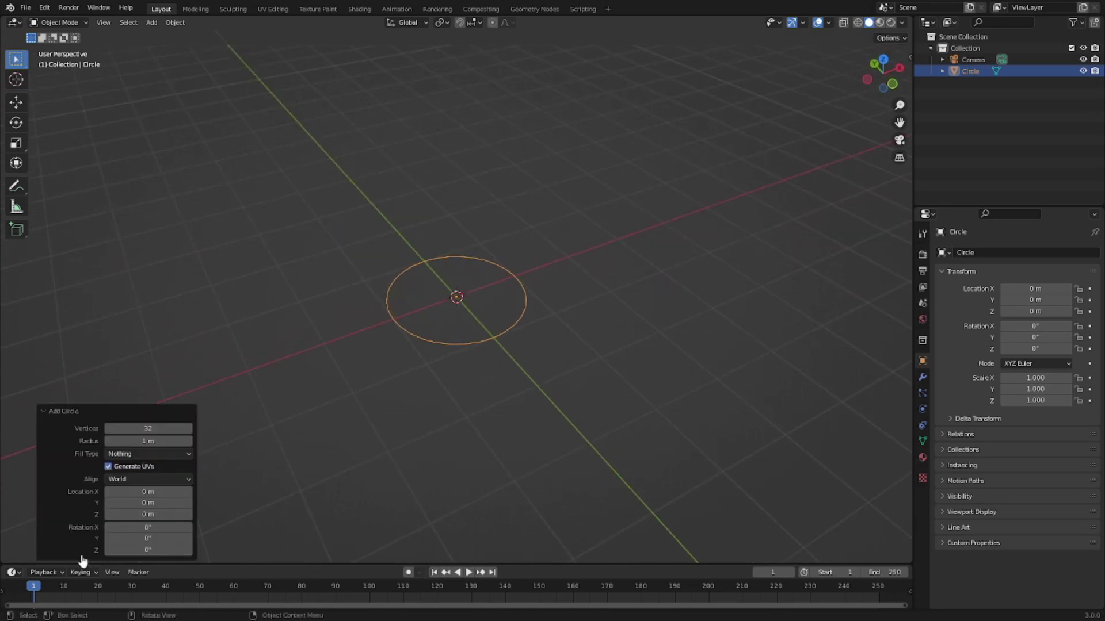
pyautogui.click(144, 455)
pyautogui.click(143, 483)
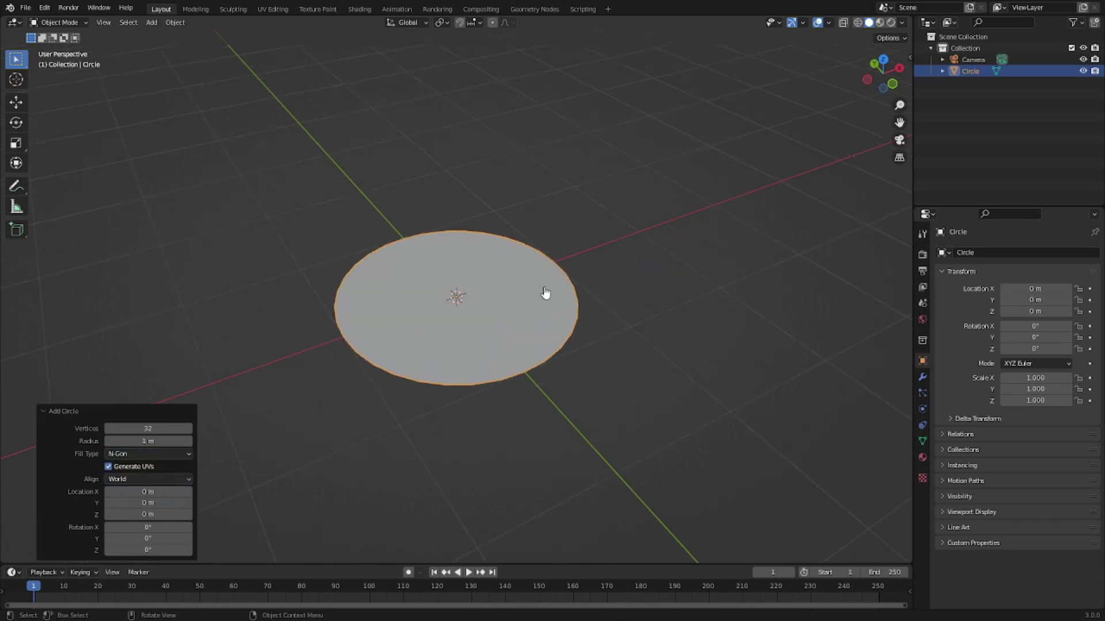
pyautogui.click(142, 428)
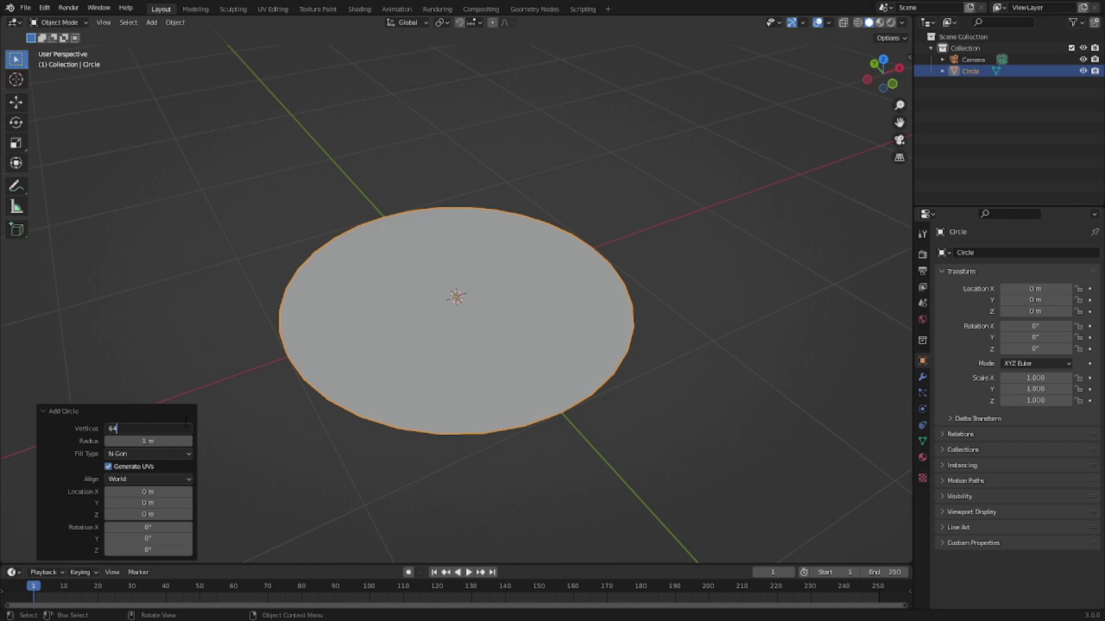
pyautogui.press('Return')
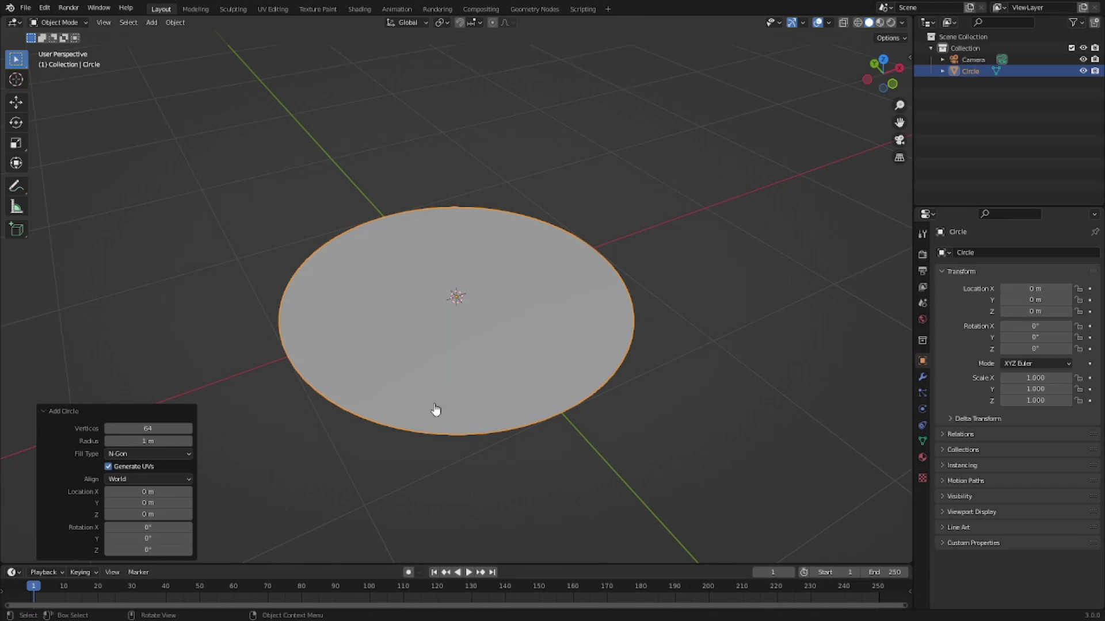
# - Rotate the disc 90° on X with rx90 and view it through the camera
pyautogui.scroll(-2, 402, 402)
pyautogui.click(138, 411)
pyautogui.moveTo(604, 342); pyautogui.dragTo(552, 330, button='middle')
pyautogui.write('rx')
pyautogui.write('90')
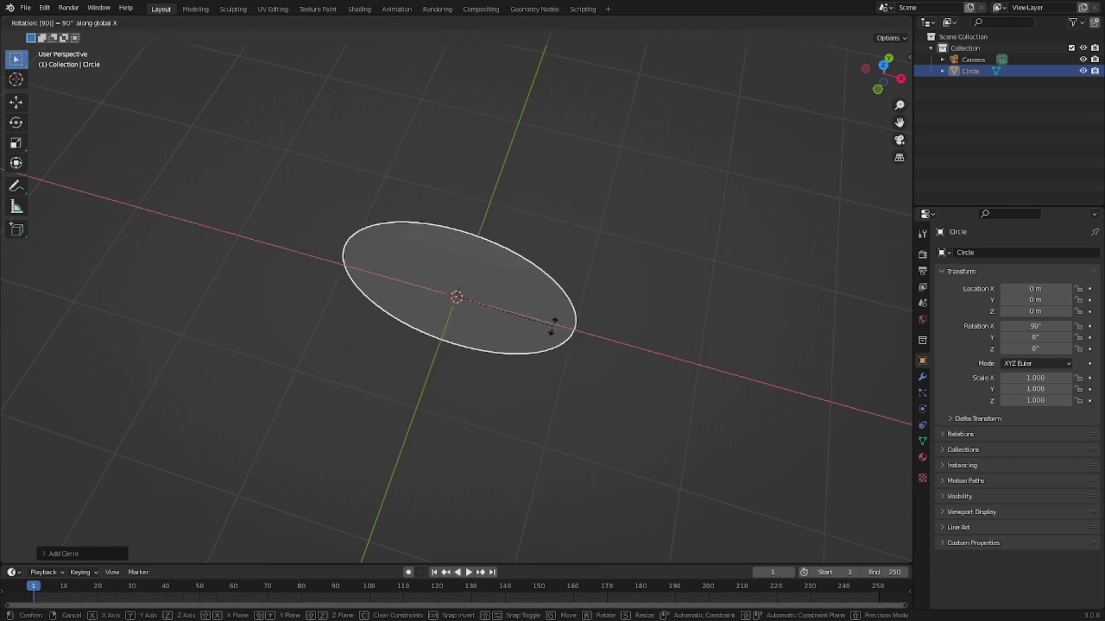
pyautogui.press('Return')
pyautogui.moveTo(548, 328); pyautogui.dragTo(610, 271, button='middle')
pyautogui.press('KP_0')
# - Scale the disc down uniformly to 0.708
pyautogui.scroll(-3, 558, 285)
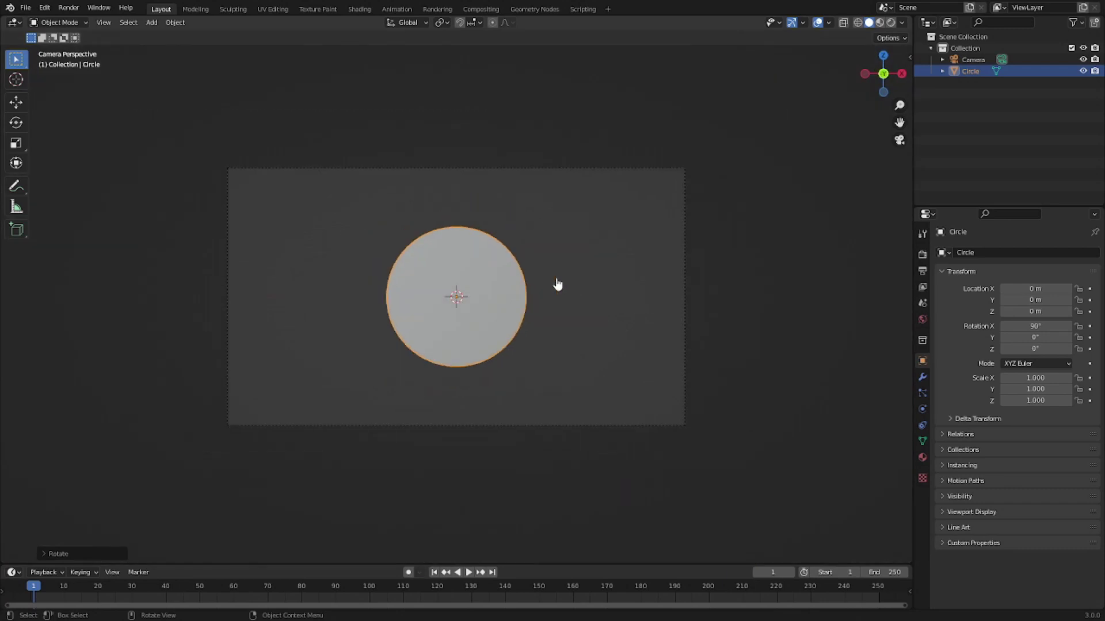
pyautogui.scroll(3, 557, 284)
pyautogui.press('s')
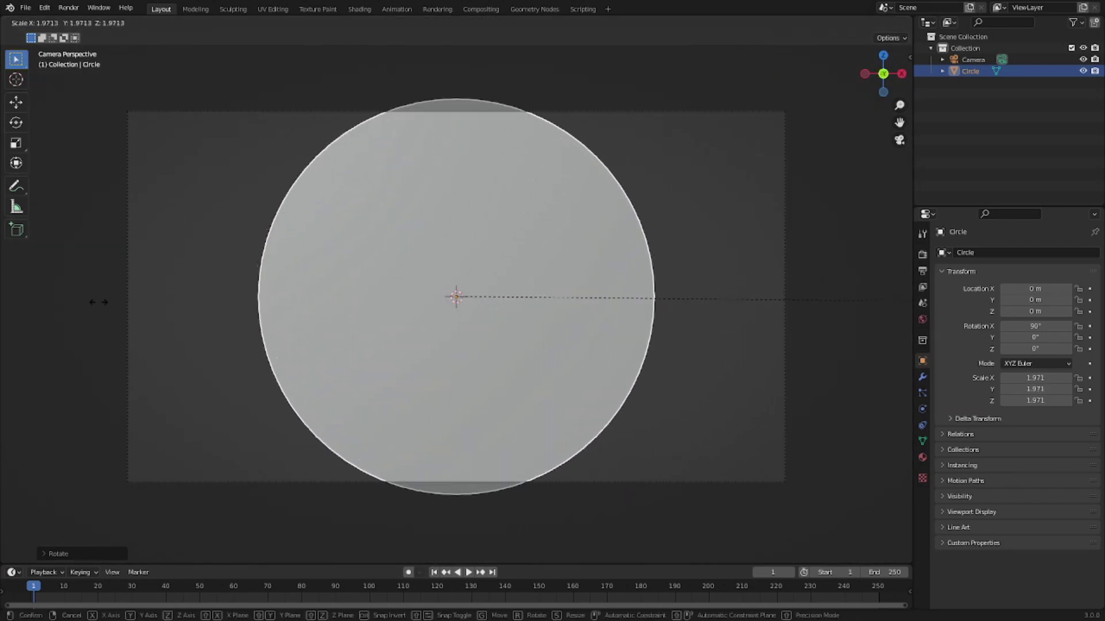
pyautogui.press('Escape')
pyautogui.press('s')
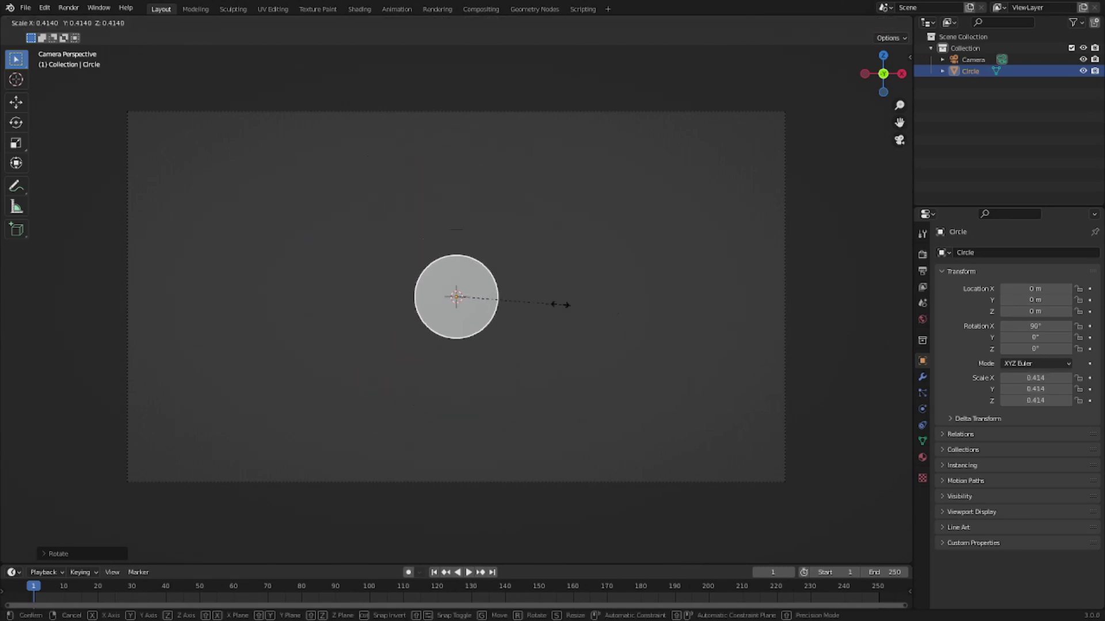
pyautogui.press('Escape')
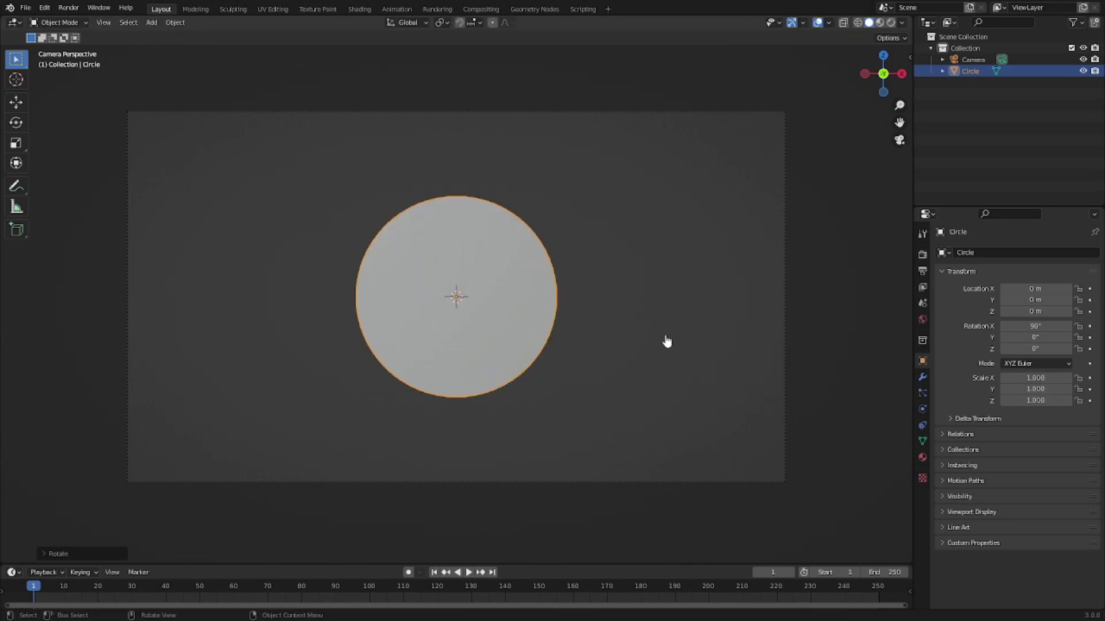
pyautogui.press('s')
pyautogui.click(605, 333)
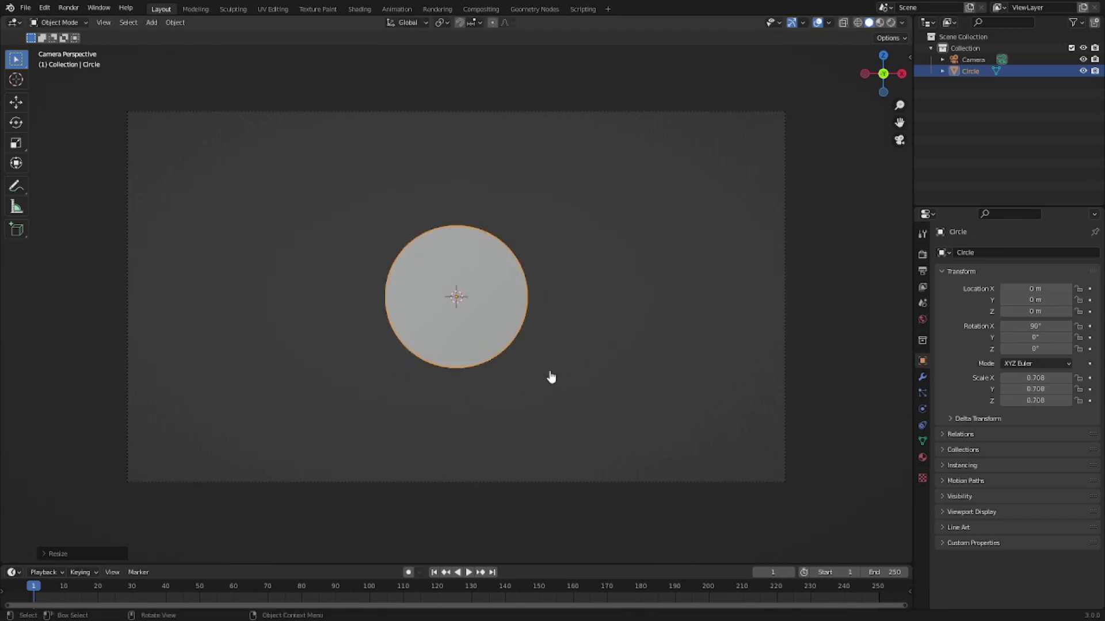
pyautogui.scroll(1, 550, 363)
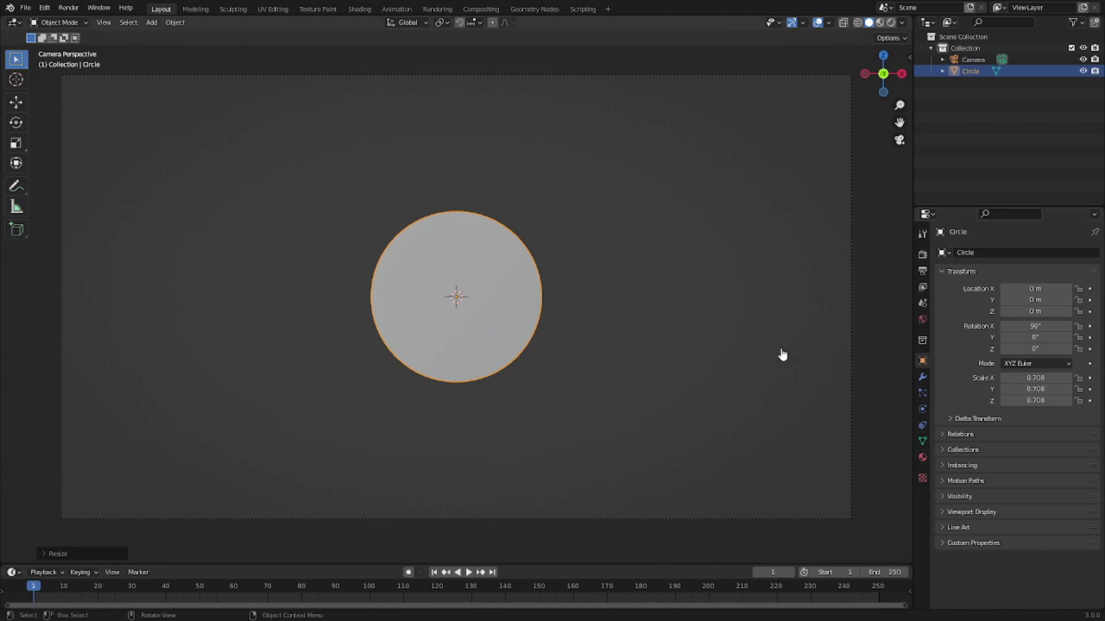
pyautogui.moveTo(774, 353); pyautogui.dragTo(389, 364, button='middle')
# - Make the camera orthographic with scale 7.314 and look through it at the disc
pyautogui.click(170, 412)
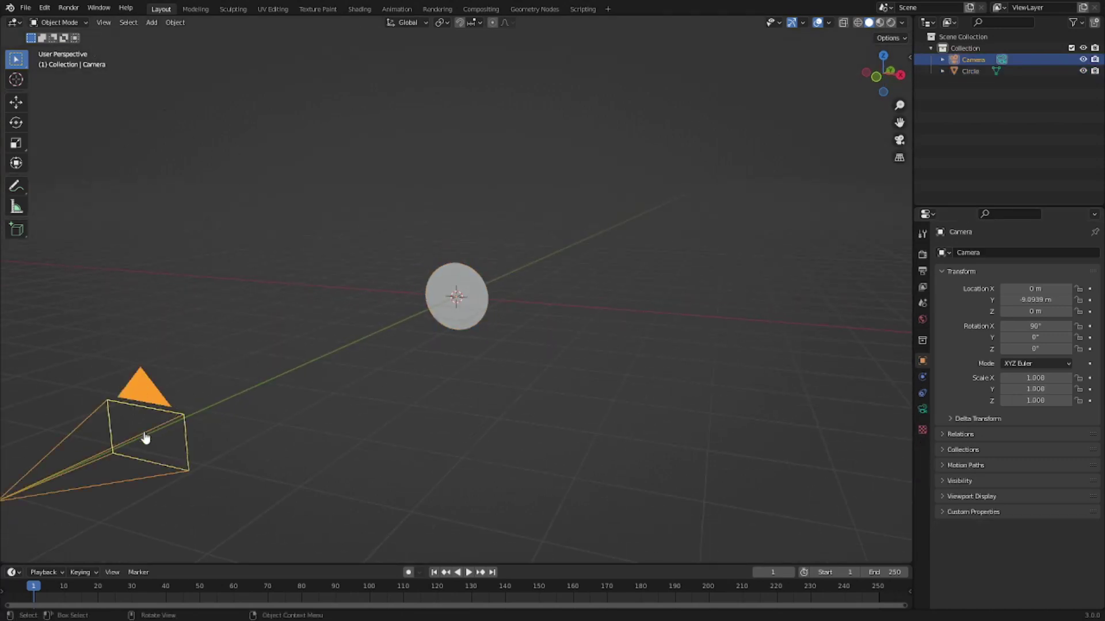
pyautogui.click(923, 410)
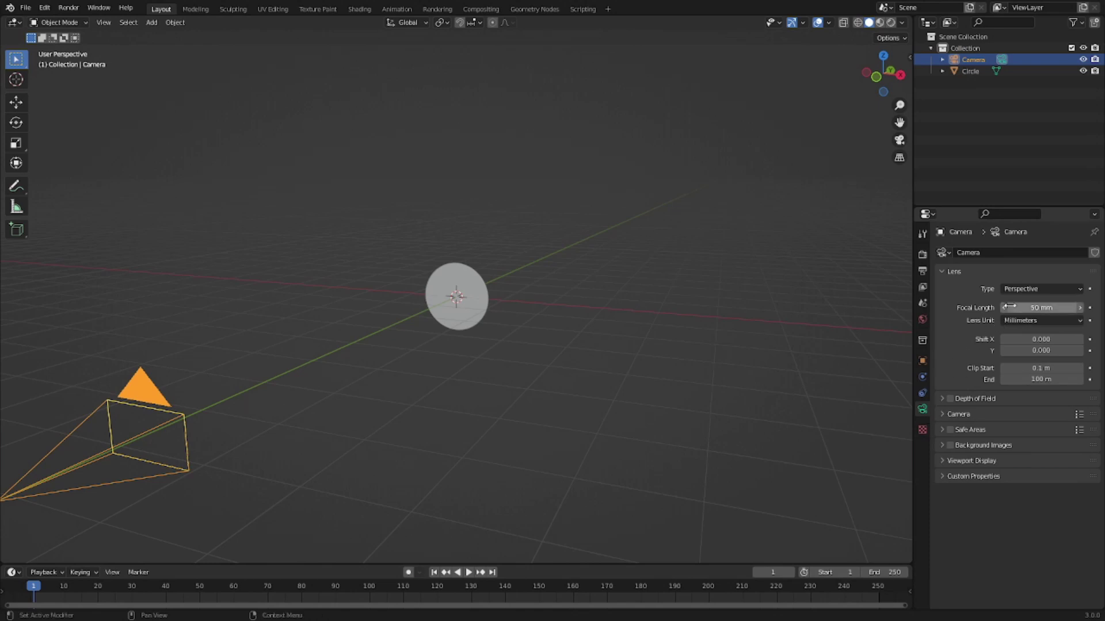
pyautogui.click(1035, 289)
pyautogui.click(1044, 315)
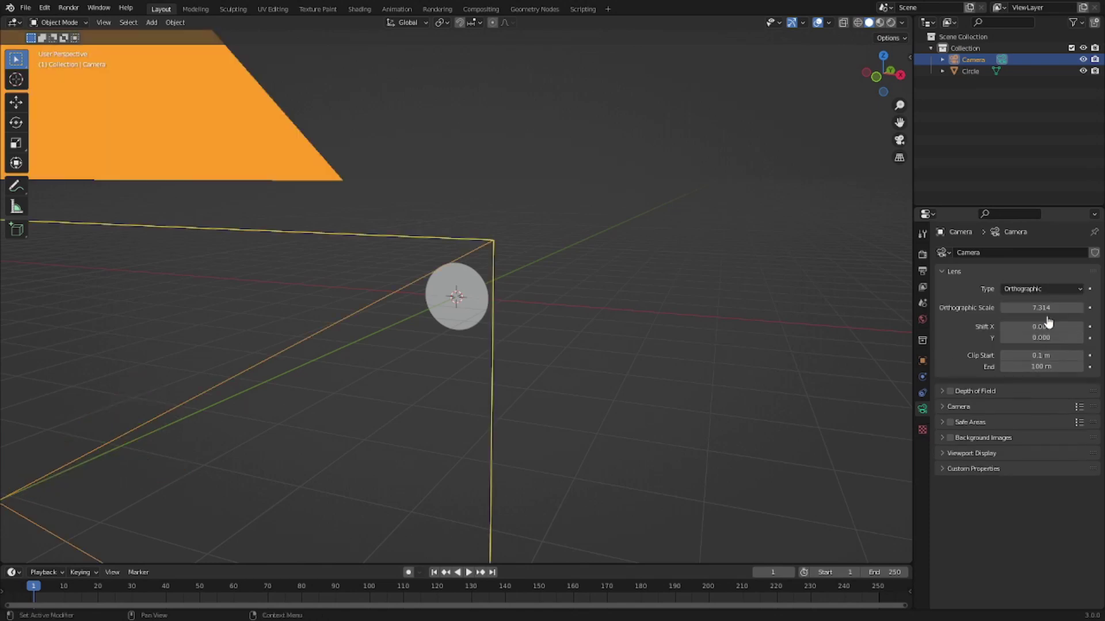
pyautogui.press('KP_0')
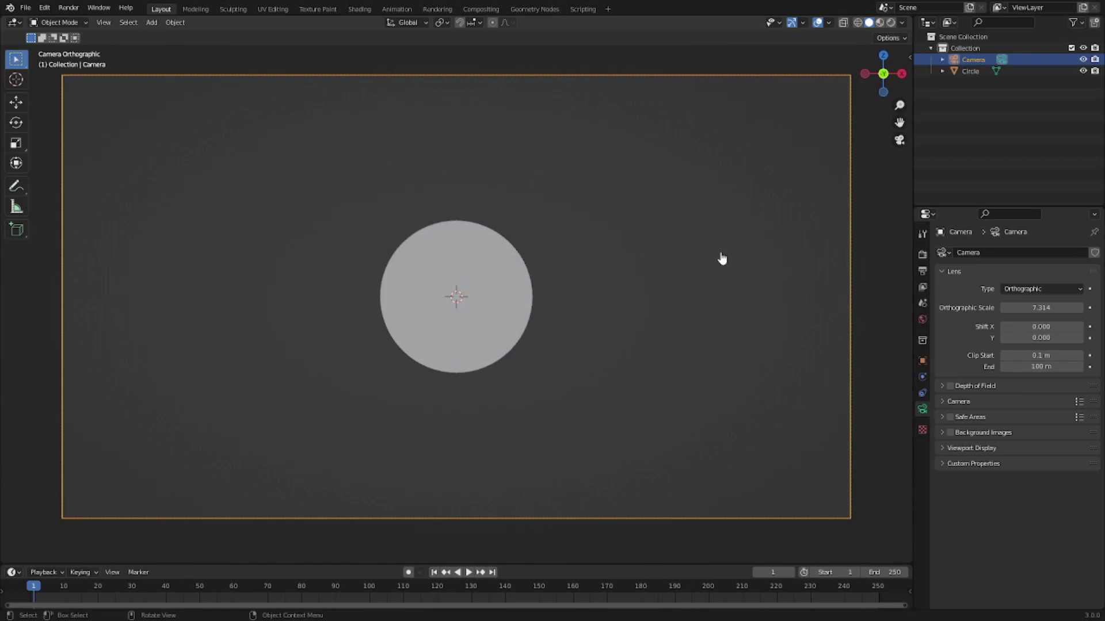
# - Duplicate the circle as Circle.001 and nudge the copy along Y
pyautogui.click(502, 305)
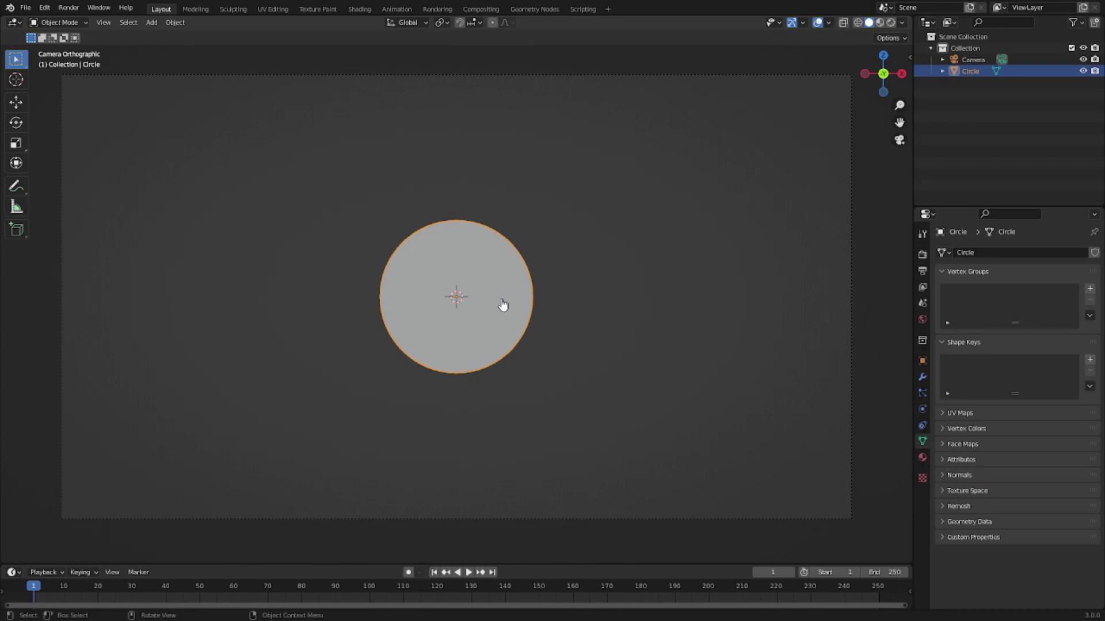
pyautogui.hotkey('shift', 'd')
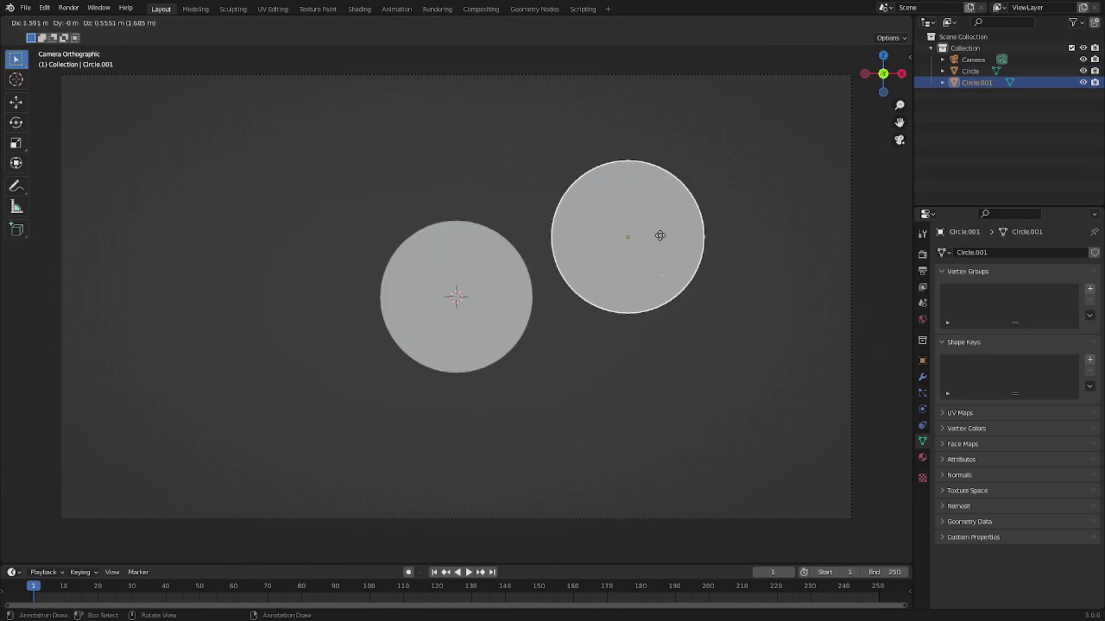
pyautogui.rightClick(694, 214)
pyautogui.moveTo(769, 216); pyautogui.dragTo(688, 274, button='middle')
pyautogui.press('g')
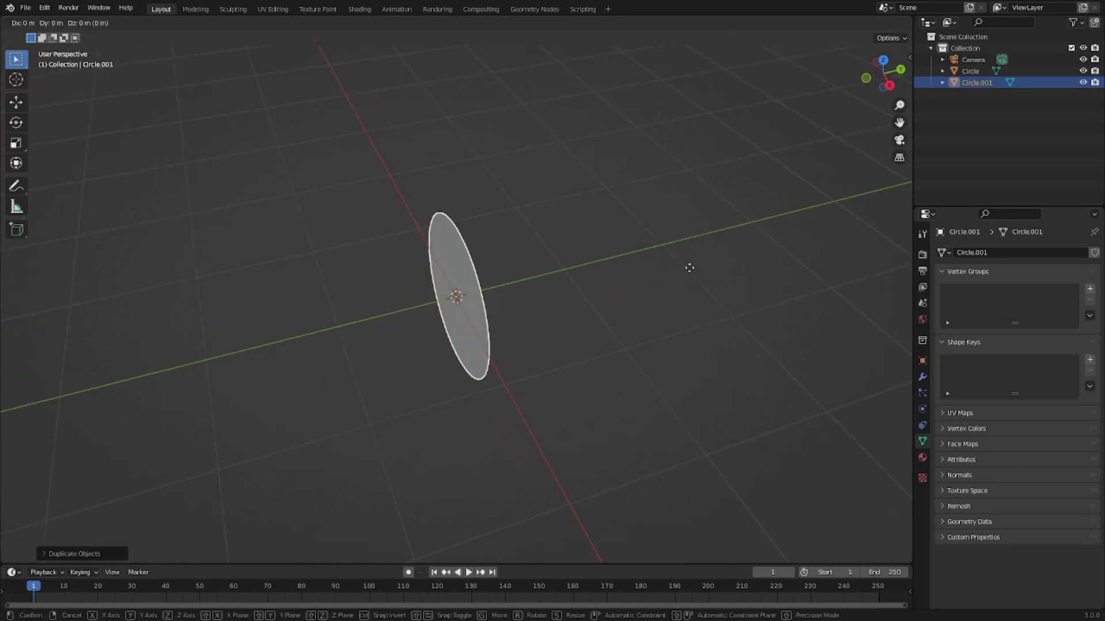
pyautogui.press('y')
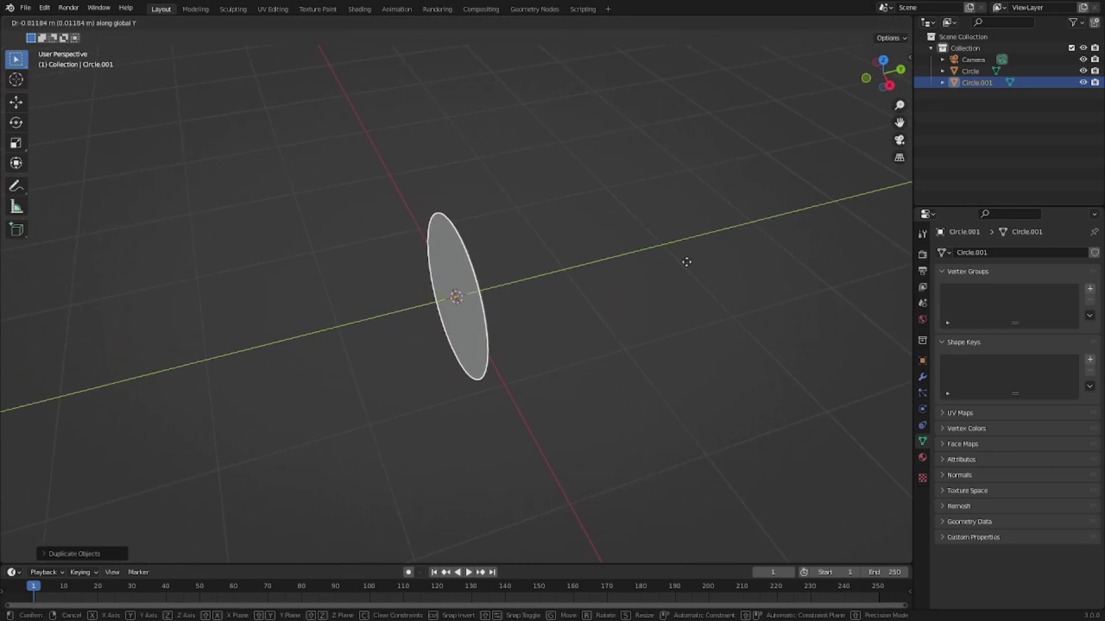
pyautogui.click(683, 261)
# - Scale Circle.001 slightly larger, view it through the camera, and show its material settings
pyautogui.moveTo(683, 261); pyautogui.dragTo(638, 266, button='middle')
pyautogui.scroll(5, 447, 259)
pyautogui.moveTo(447, 258)
pyautogui.mouseDown(button='middle')
pyautogui.moveTo(459, 271)
pyautogui.moveTo(461, 262)
pyautogui.mouseUp(button='middle')
pyautogui.moveTo(468, 76); pyautogui.dragTo(480, 141, button='middle')
pyautogui.click(575, 273)
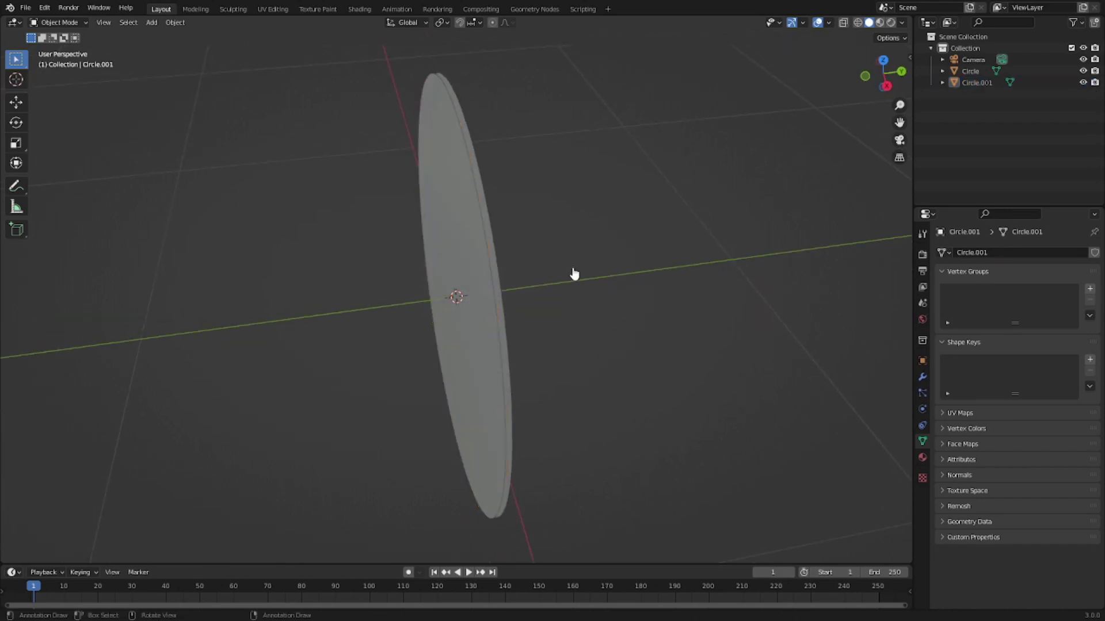
pyautogui.click(491, 319)
pyautogui.moveTo(365, 235); pyautogui.dragTo(626, 284, button='middle')
pyautogui.press('s')
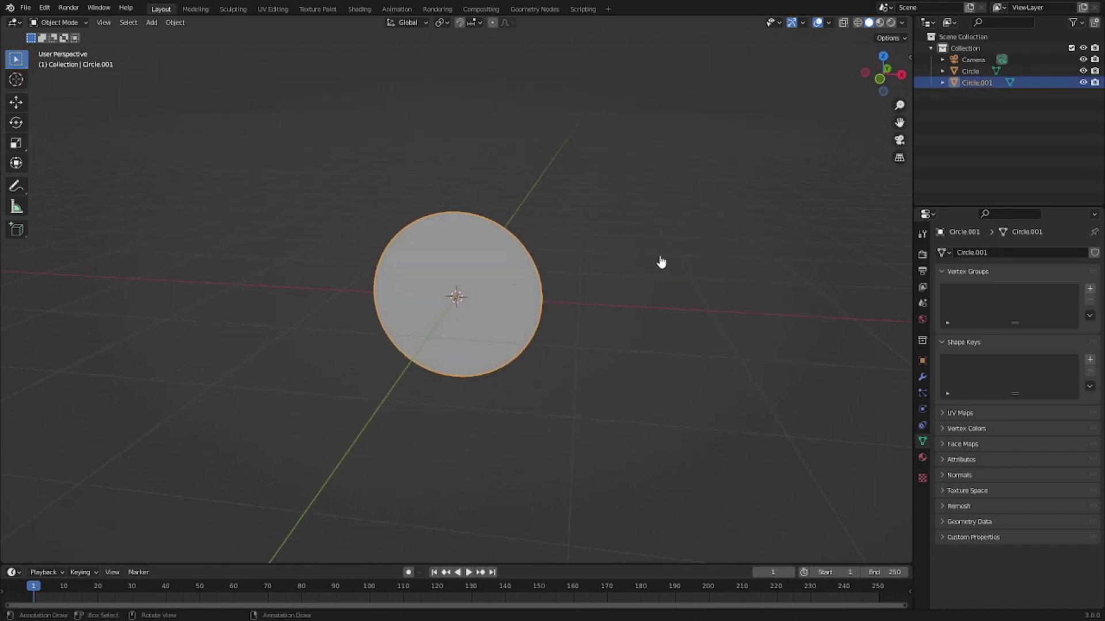
pyautogui.click(675, 260)
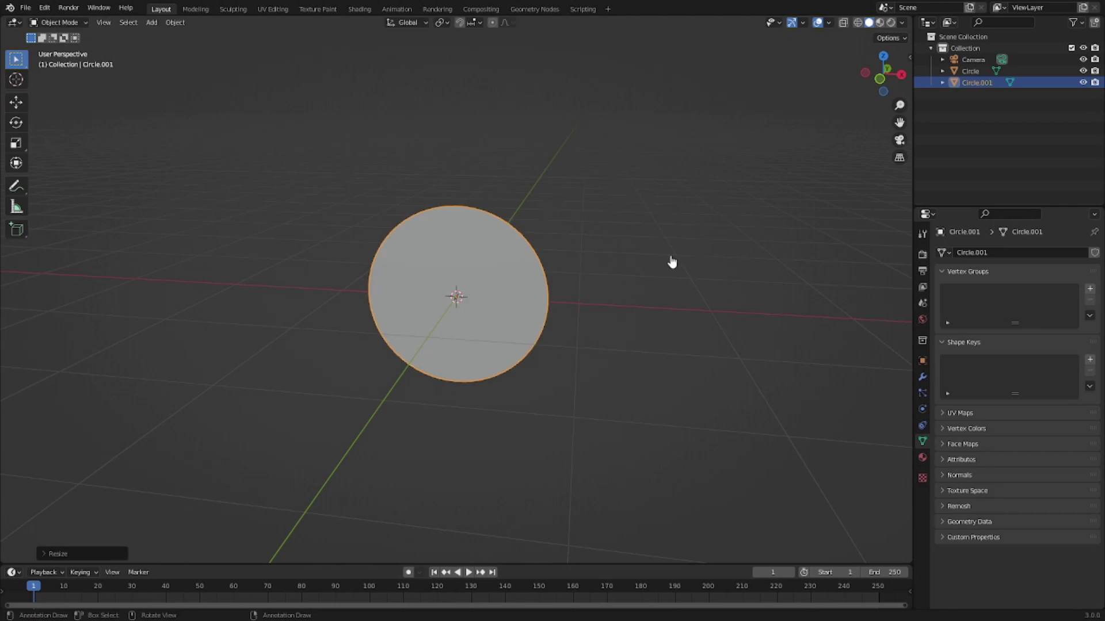
pyautogui.press('KP_0')
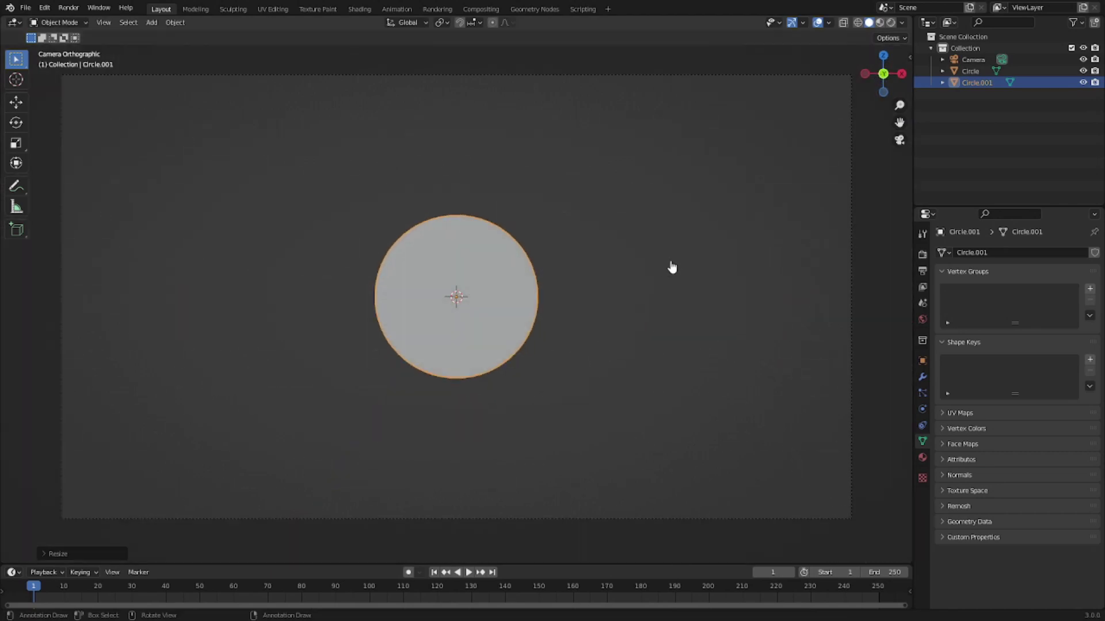
pyautogui.click(922, 458)
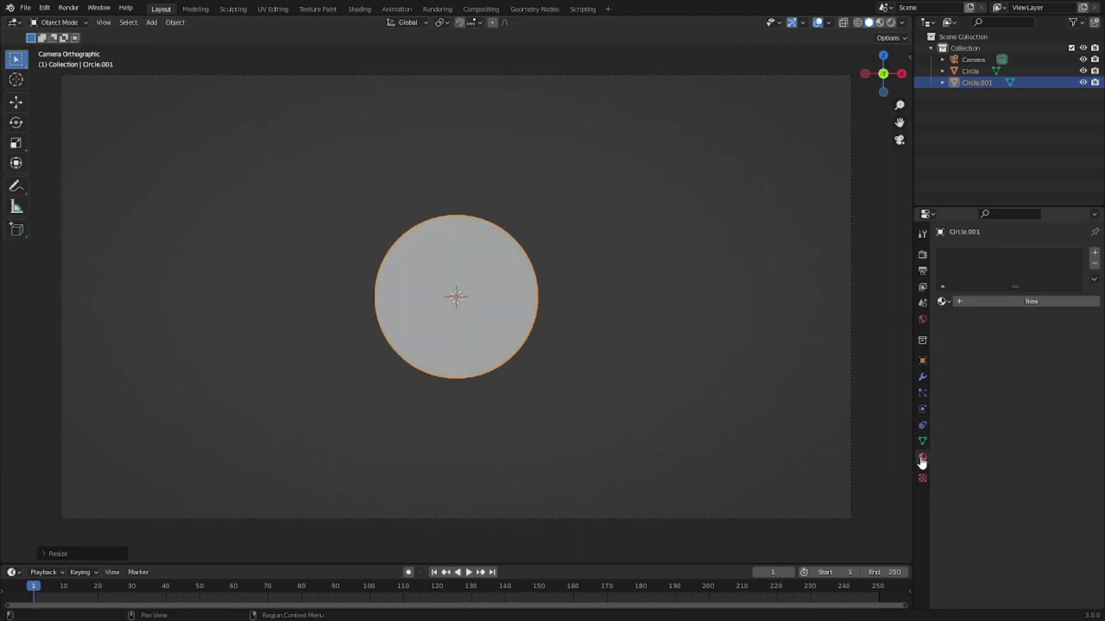
# - Give Circle.001 a new material named 'holdout' with a Holdout surface shader
pyautogui.click(981, 302)
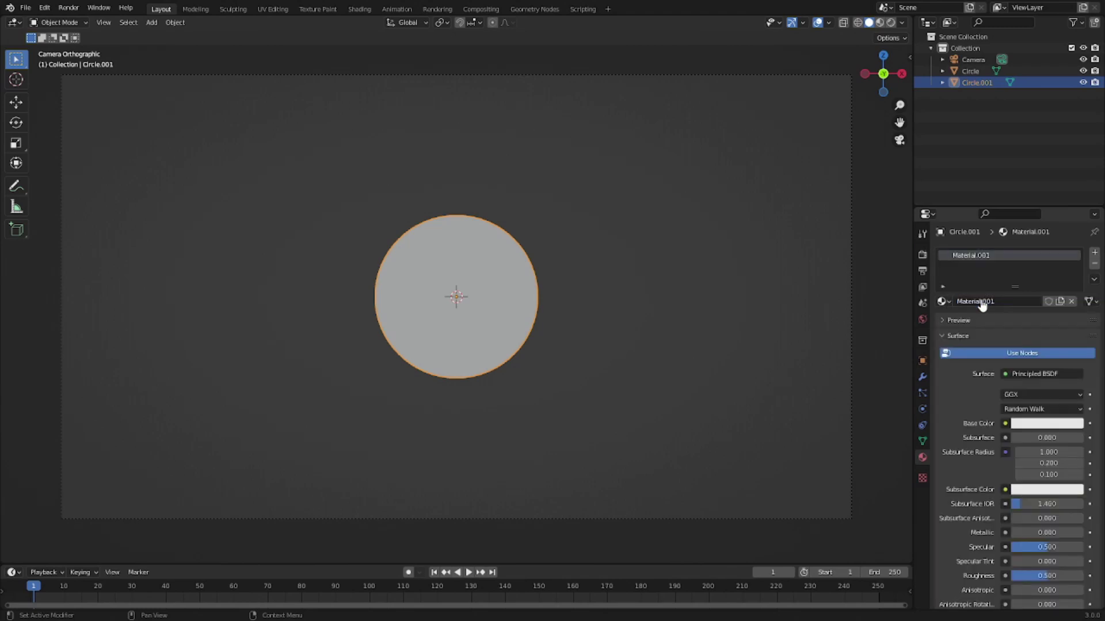
pyautogui.doubleClick(985, 300)
pyautogui.write('holdout')
pyautogui.press('Return')
pyautogui.click(1038, 374)
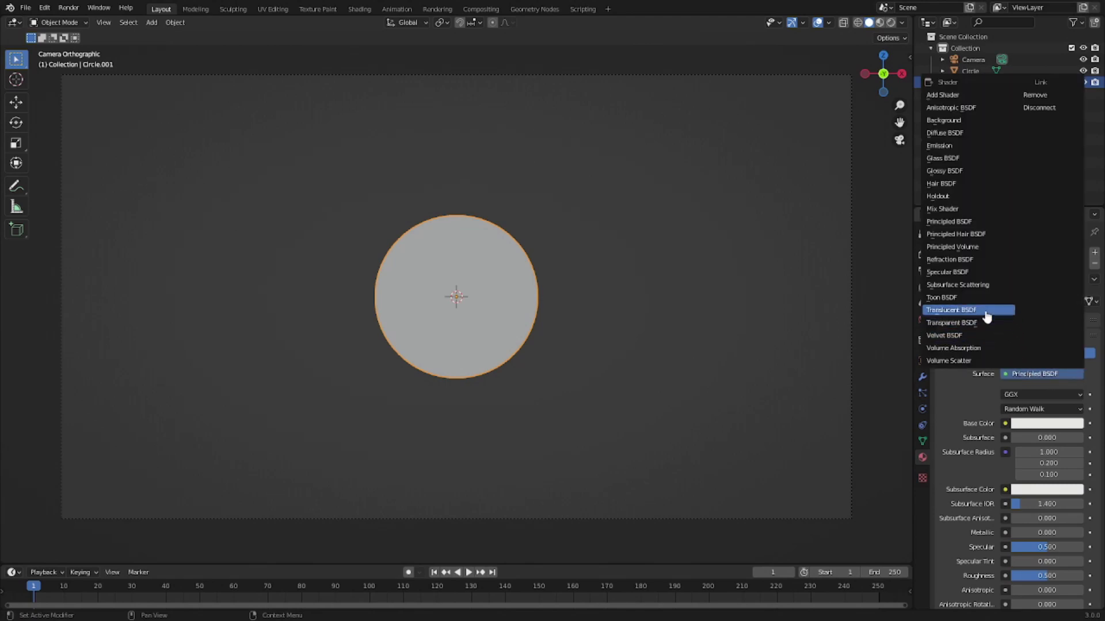
pyautogui.click(992, 197)
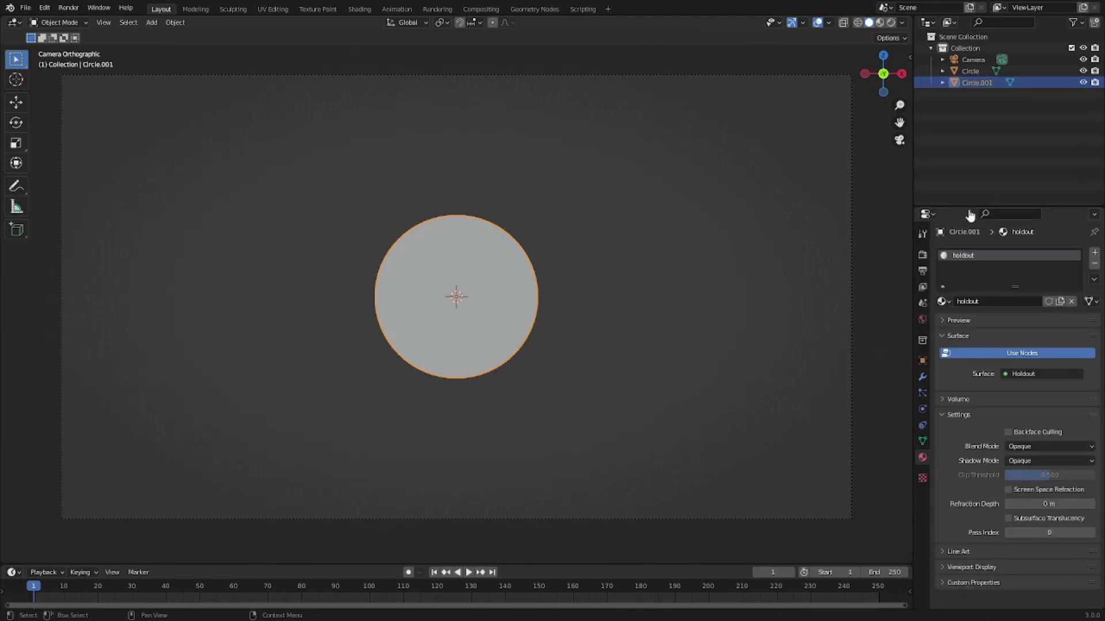
# - Assign the existing Material to the original Circle and rename it 'sun / moon'
pyautogui.moveTo(723, 243); pyautogui.dragTo(639, 280, button='middle')
pyautogui.click(485, 265)
pyautogui.click(940, 302)
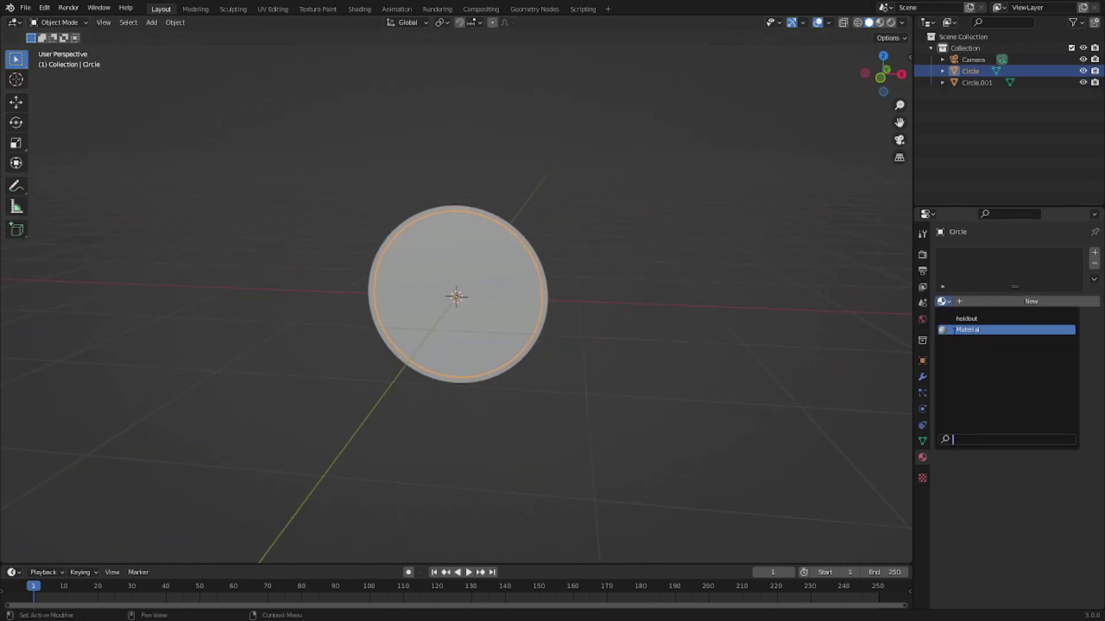
pyautogui.click(954, 330)
pyautogui.click(978, 301)
pyautogui.write('sun/moon')
pyautogui.press('Return')
pyautogui.click(972, 302)
pyautogui.click(968, 302)
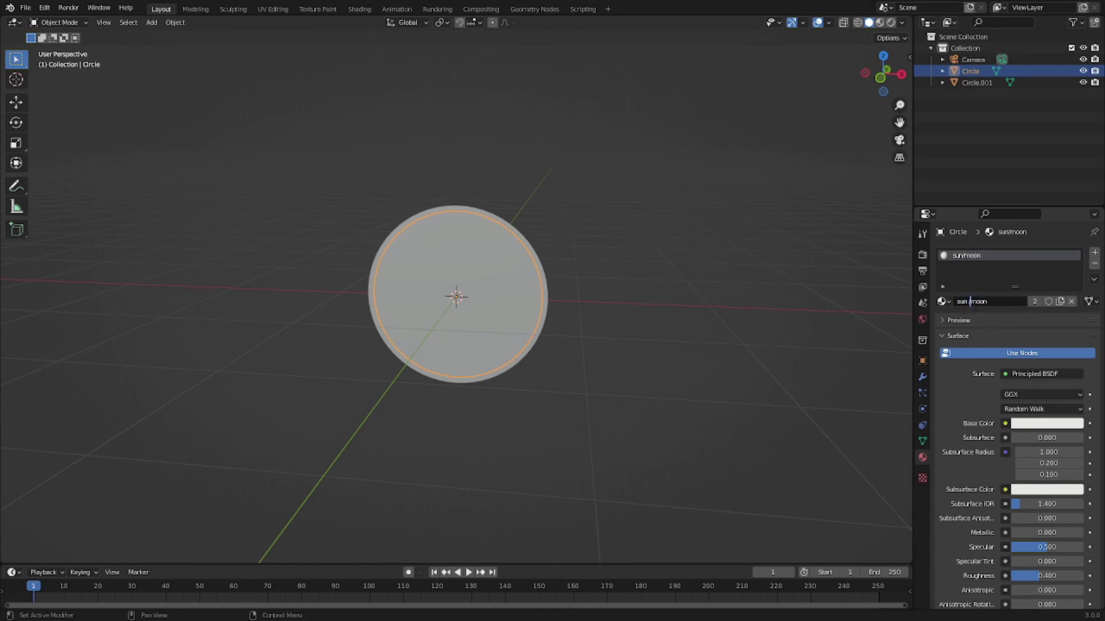
pyautogui.press('Return')
pyautogui.moveTo(805, 293); pyautogui.dragTo(890, 290, button='middle')
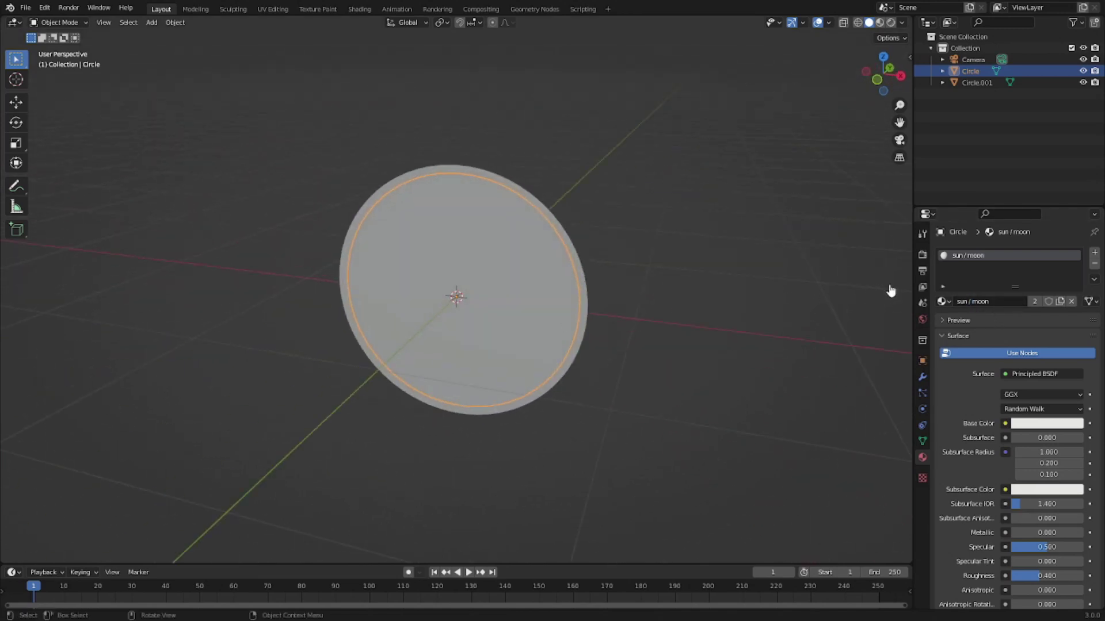
# - Enable Transparent under Film render settings and check the disc in material preview
pyautogui.click(922, 257)
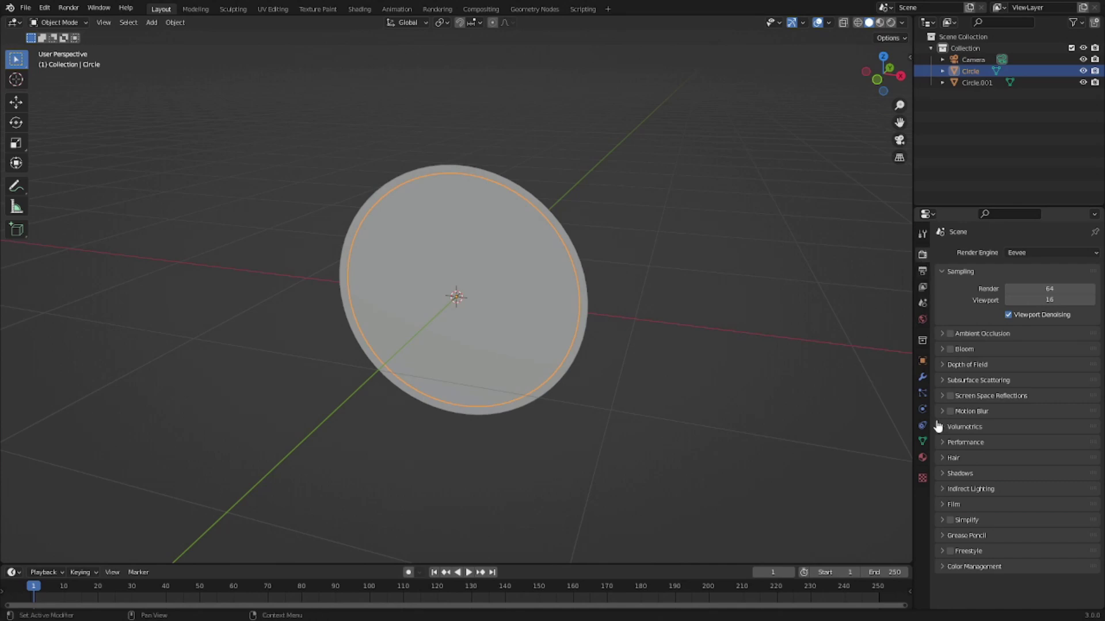
pyautogui.click(967, 506)
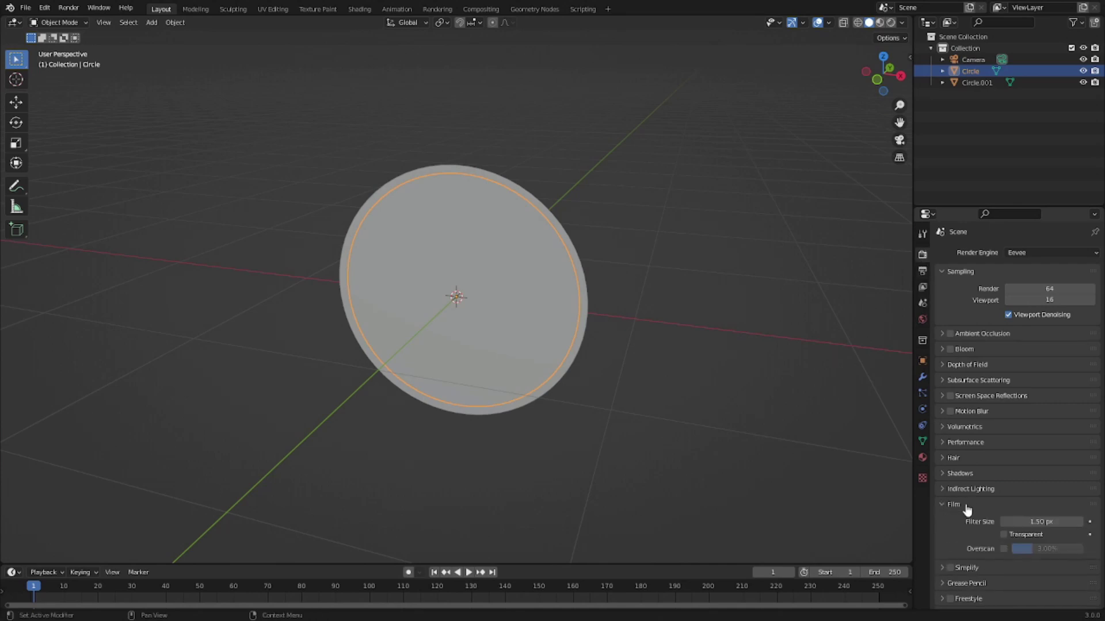
pyautogui.click(1004, 535)
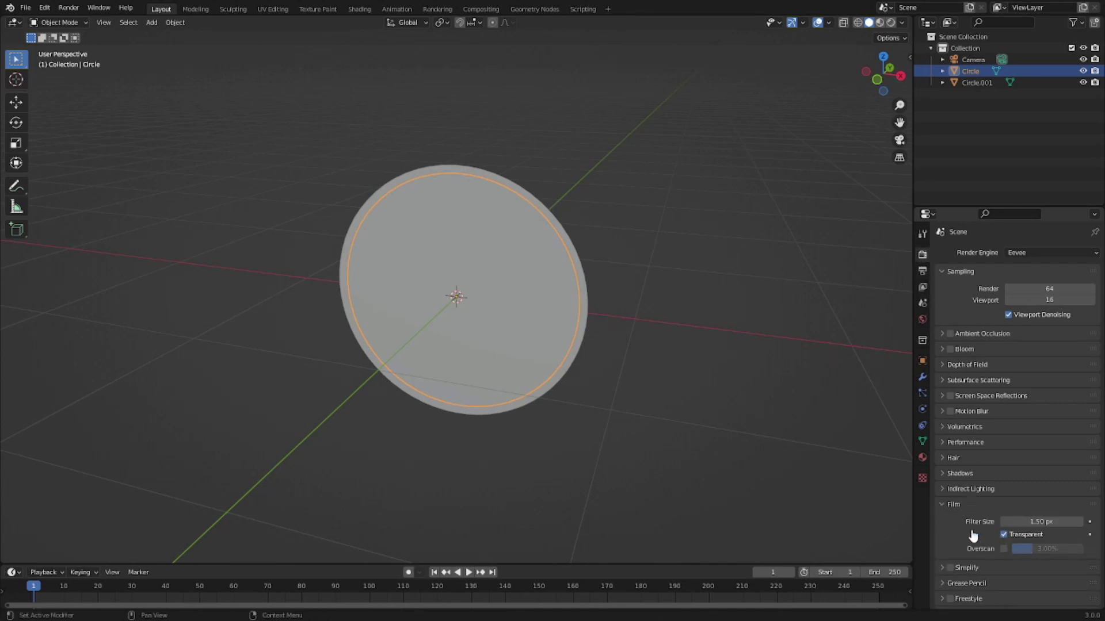
pyautogui.click(880, 23)
pyautogui.moveTo(644, 153); pyautogui.dragTo(661, 134, button='middle')
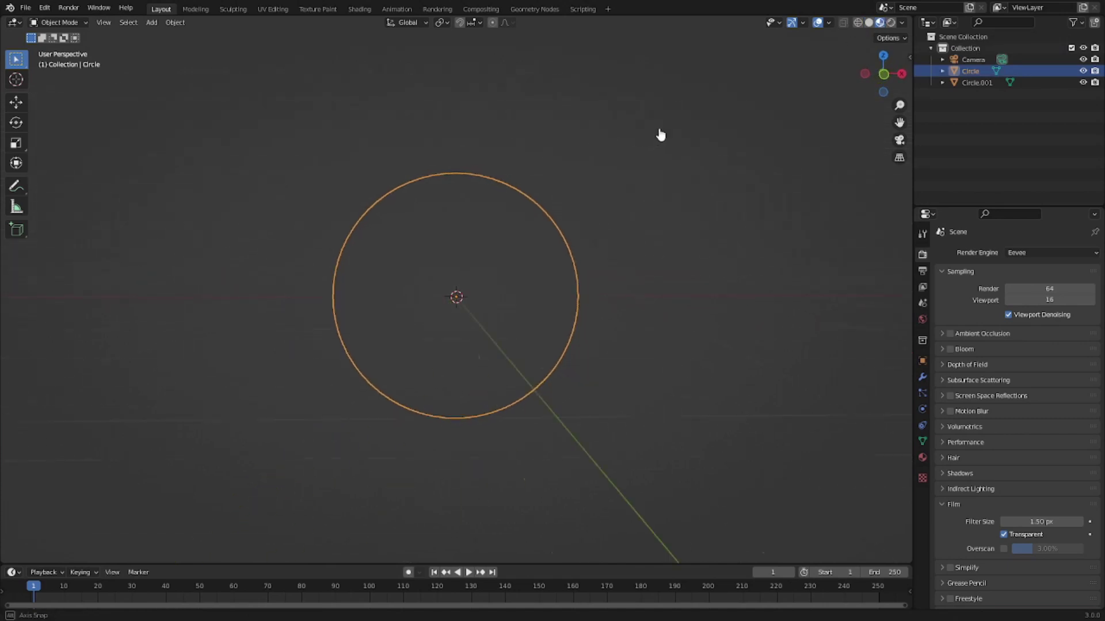
pyautogui.press('KP_0')
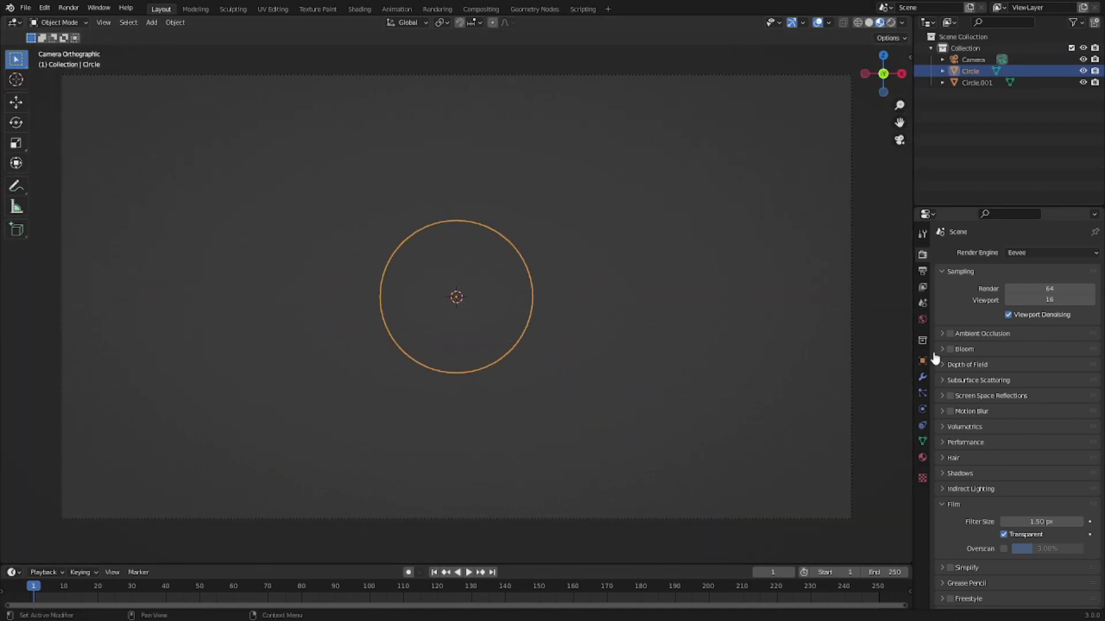
pyautogui.click(589, 383)
pyautogui.moveTo(590, 383); pyautogui.dragTo(604, 403, button='middle')
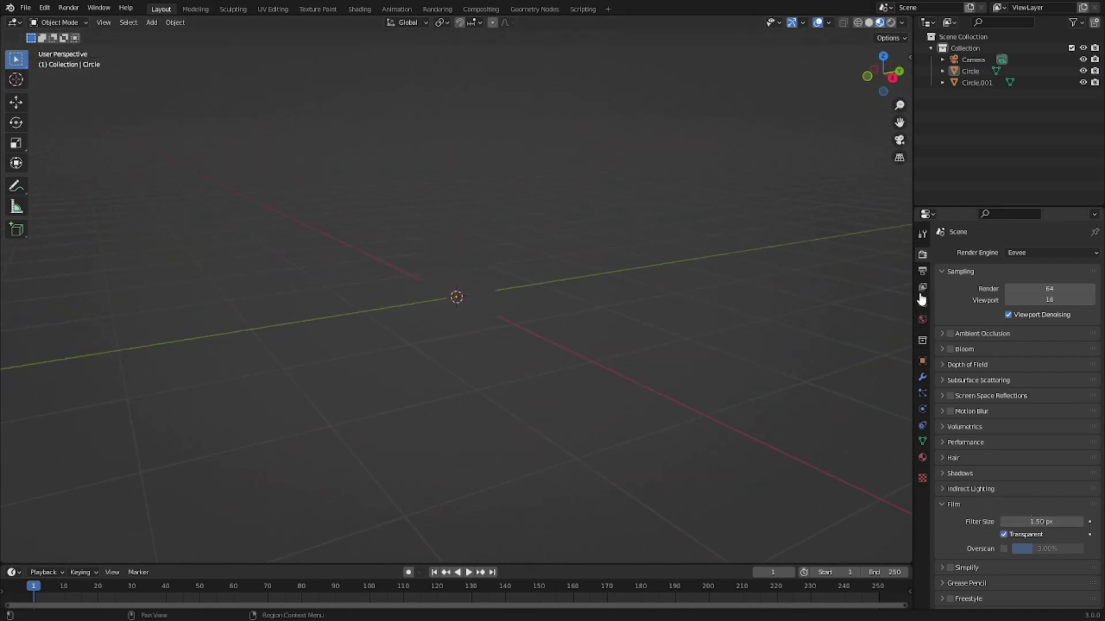
# - Switch the viewport to Rendered shading with the circle's material settings showing
pyautogui.click(923, 271)
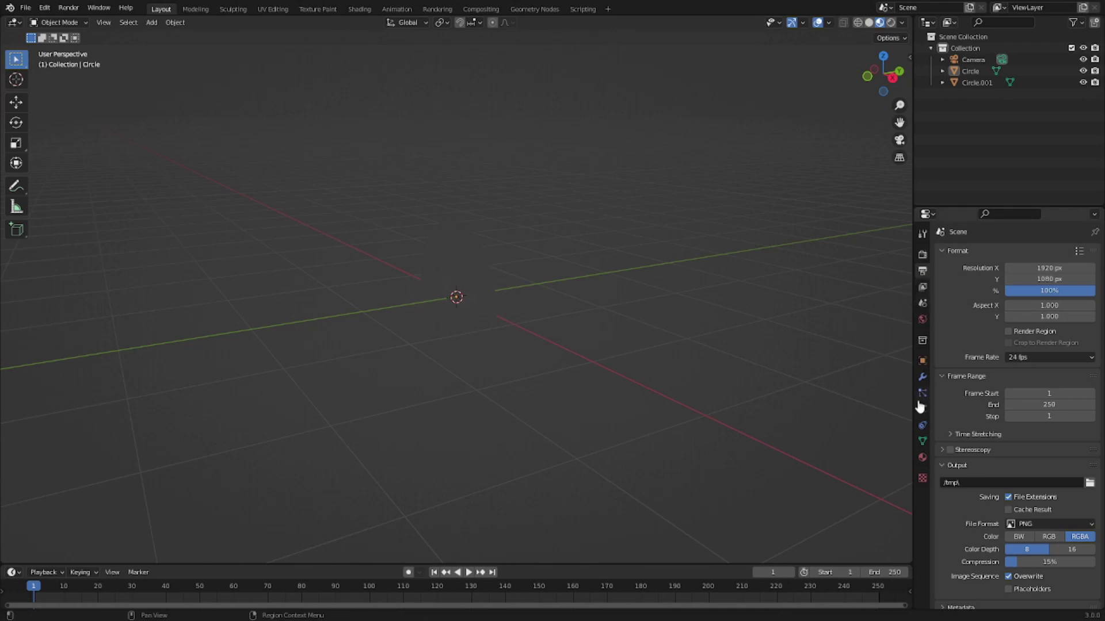
pyautogui.click(922, 459)
pyautogui.scroll(-5, 967, 424)
pyautogui.scroll(-1, 972, 424)
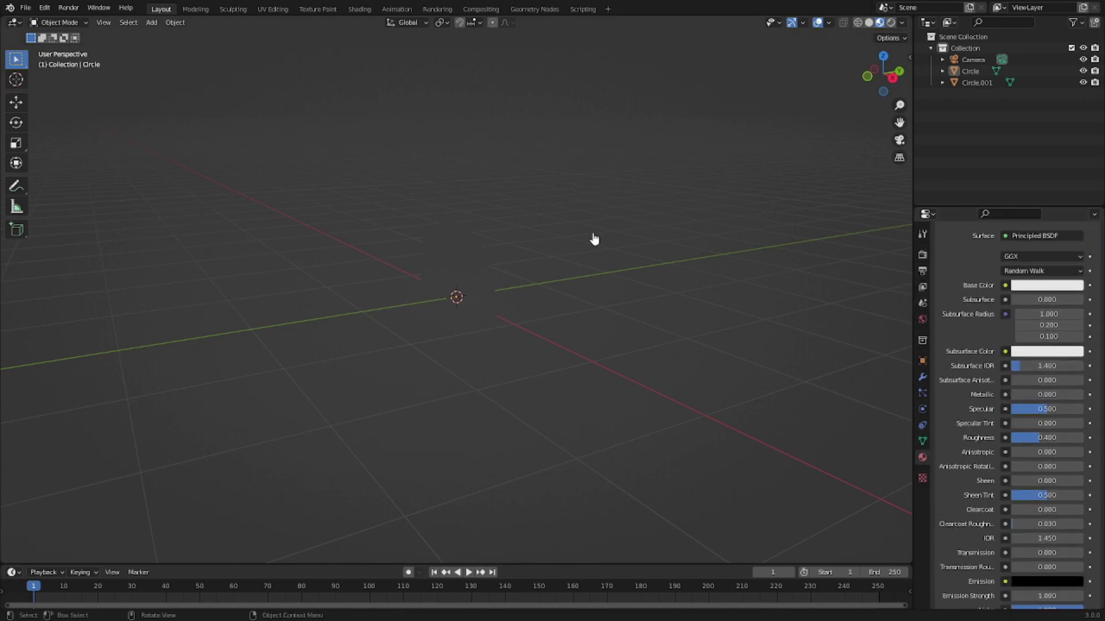
pyautogui.click(891, 22)
pyautogui.moveTo(671, 203)
pyautogui.mouseDown(button='middle')
pyautogui.moveTo(612, 246)
pyautogui.moveTo(734, 259)
pyautogui.mouseUp(button='middle')
pyautogui.click(879, 22)
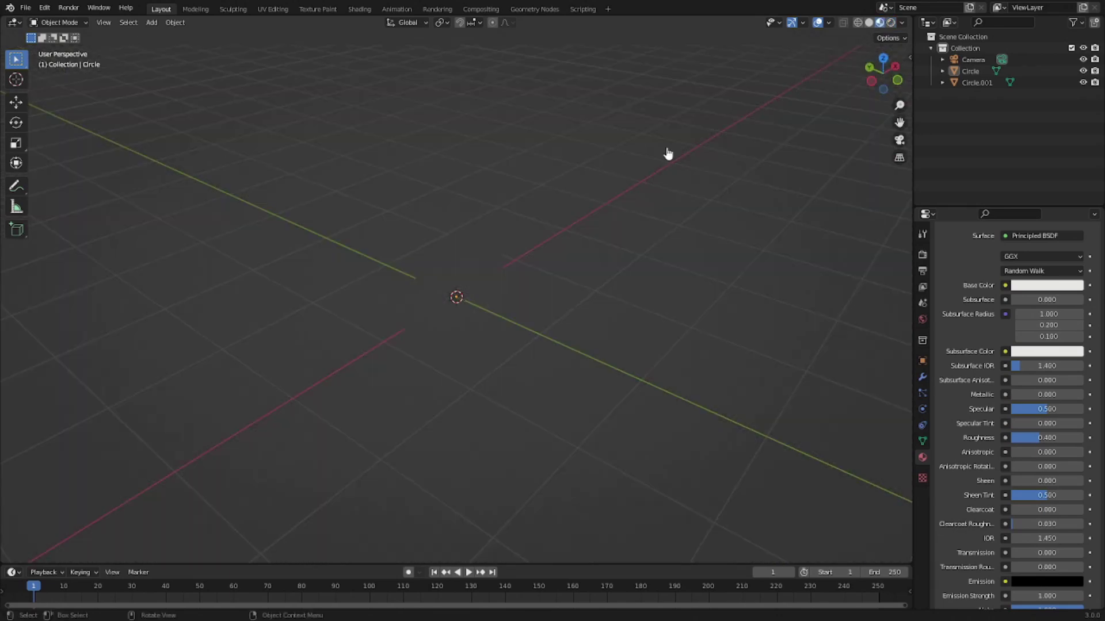
pyautogui.click(891, 22)
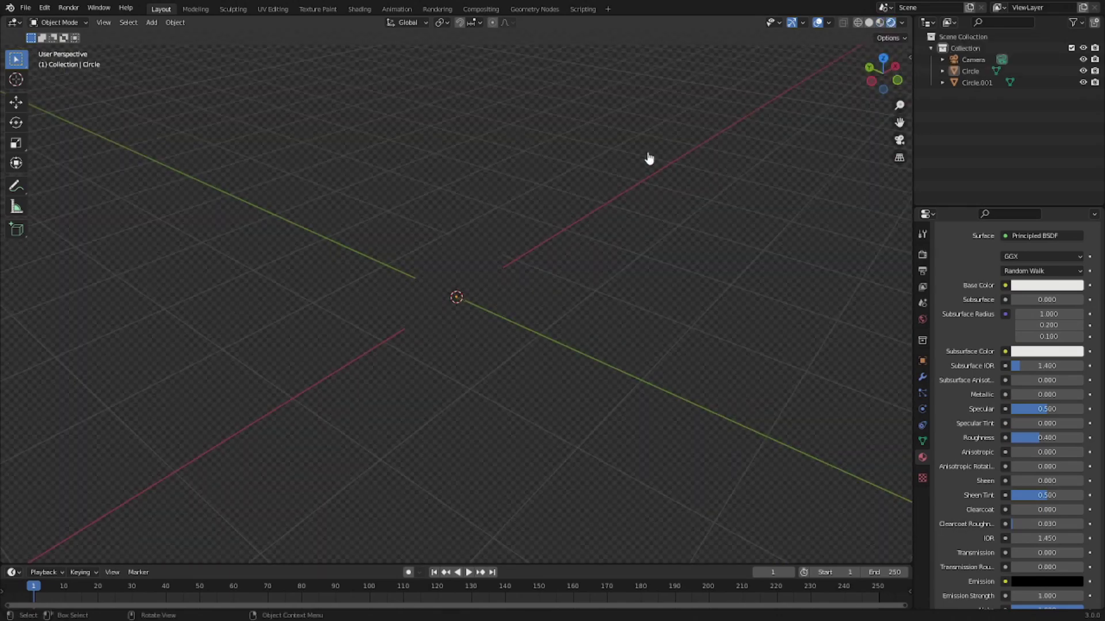
# - Make the disc's surface a pale peach Emission shader with strength 10
pyautogui.moveTo(574, 220); pyautogui.dragTo(500, 297, button='middle')
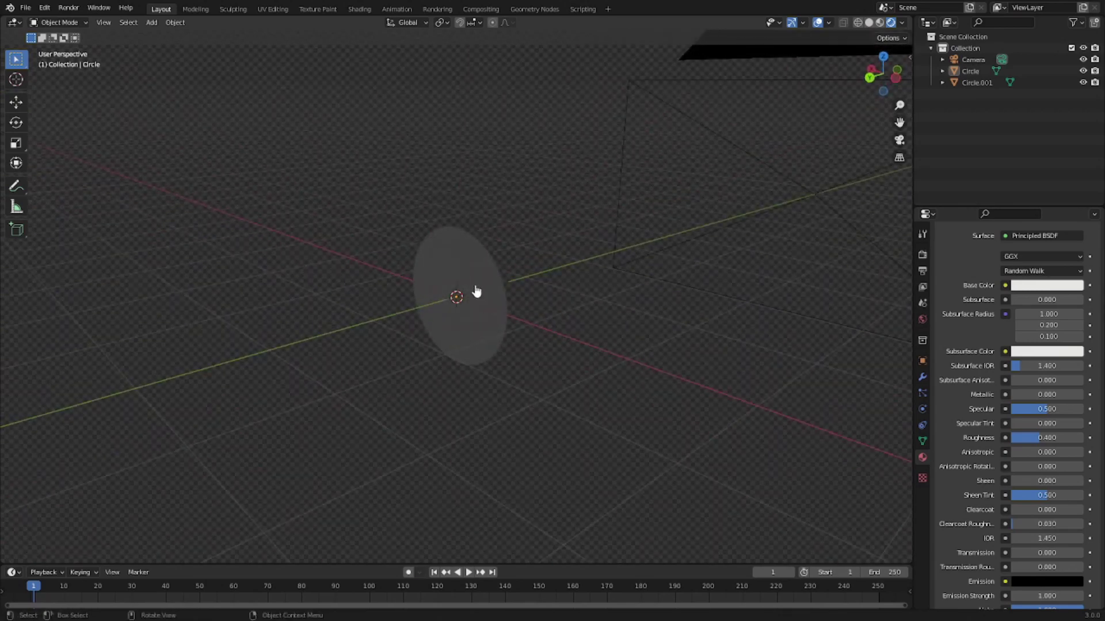
pyautogui.click(476, 292)
pyautogui.scroll(4, 1030, 379)
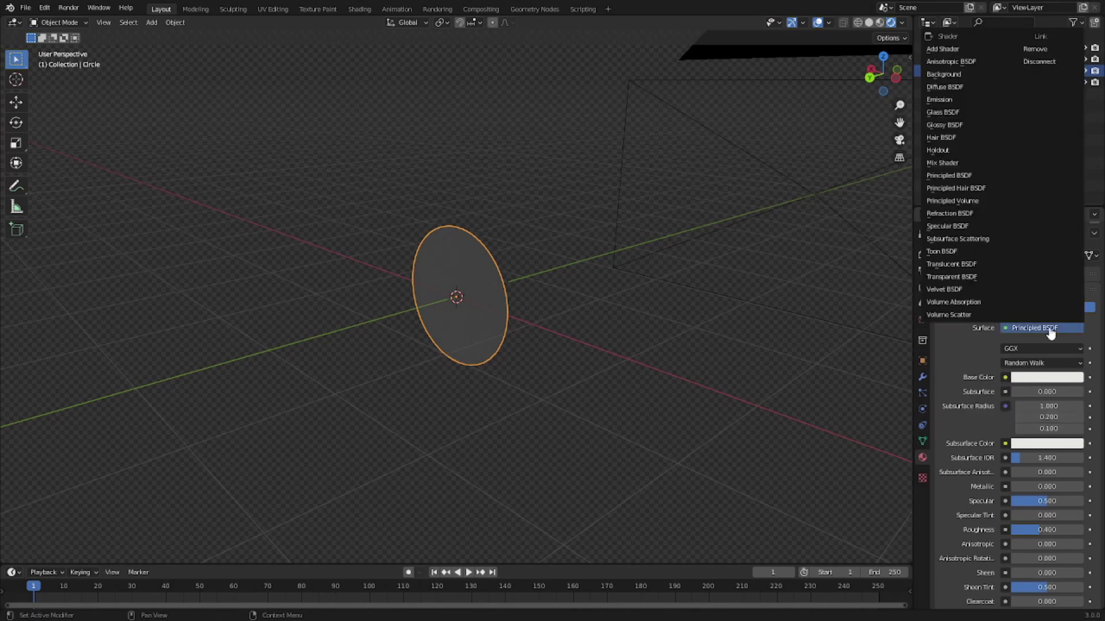
pyautogui.click(967, 101)
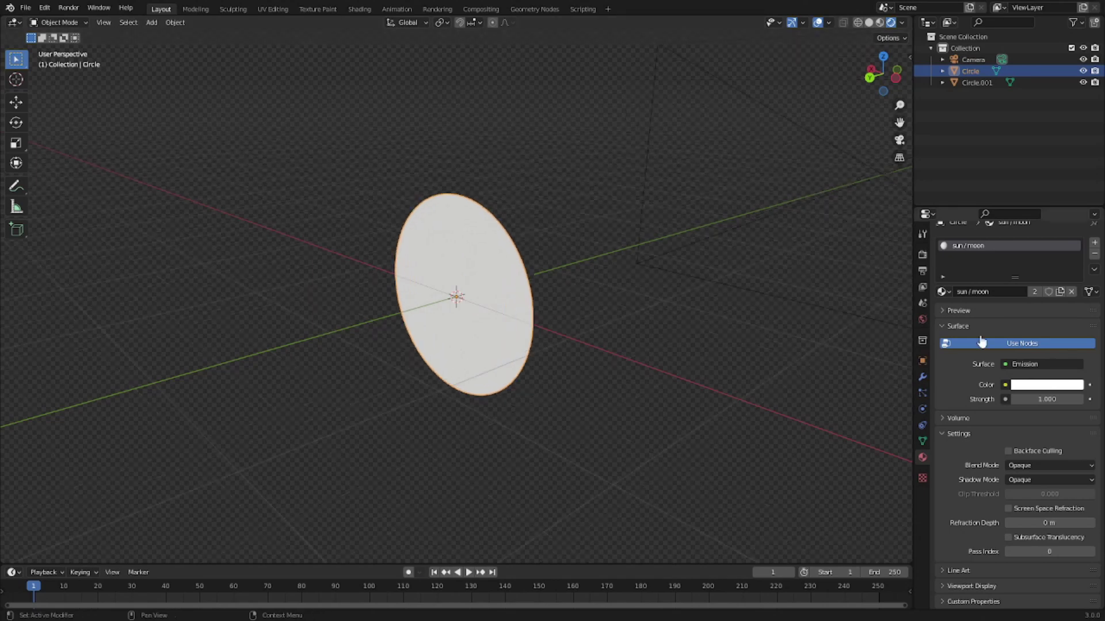
pyautogui.click(1035, 384)
pyautogui.moveTo(1024, 266); pyautogui.dragTo(1020, 265)
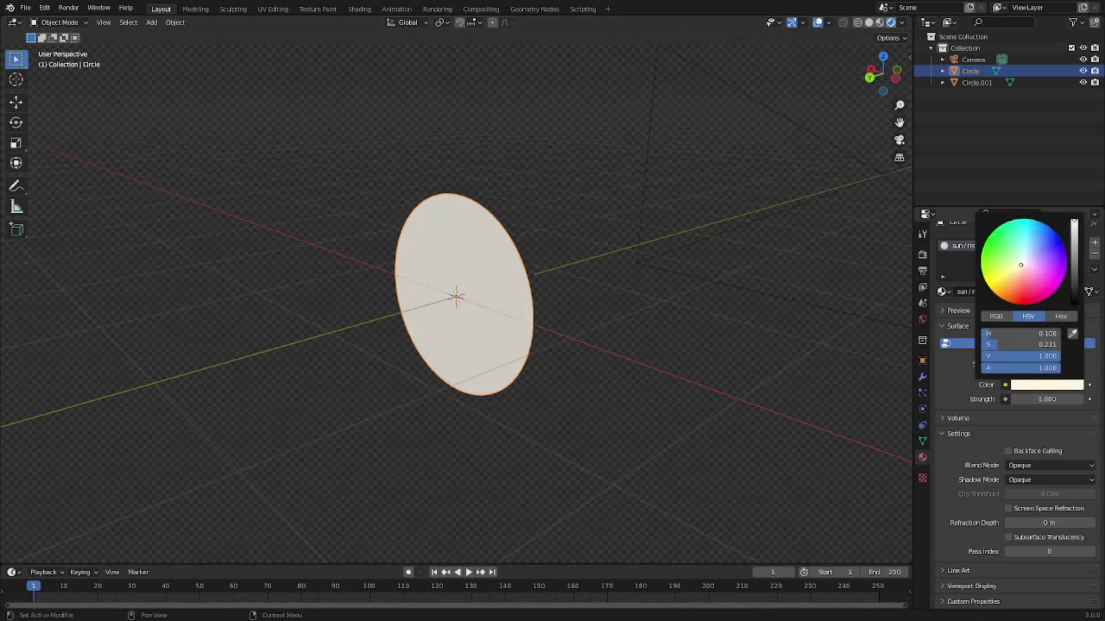
pyautogui.click(1045, 399)
pyautogui.write('10')
pyautogui.press('Return')
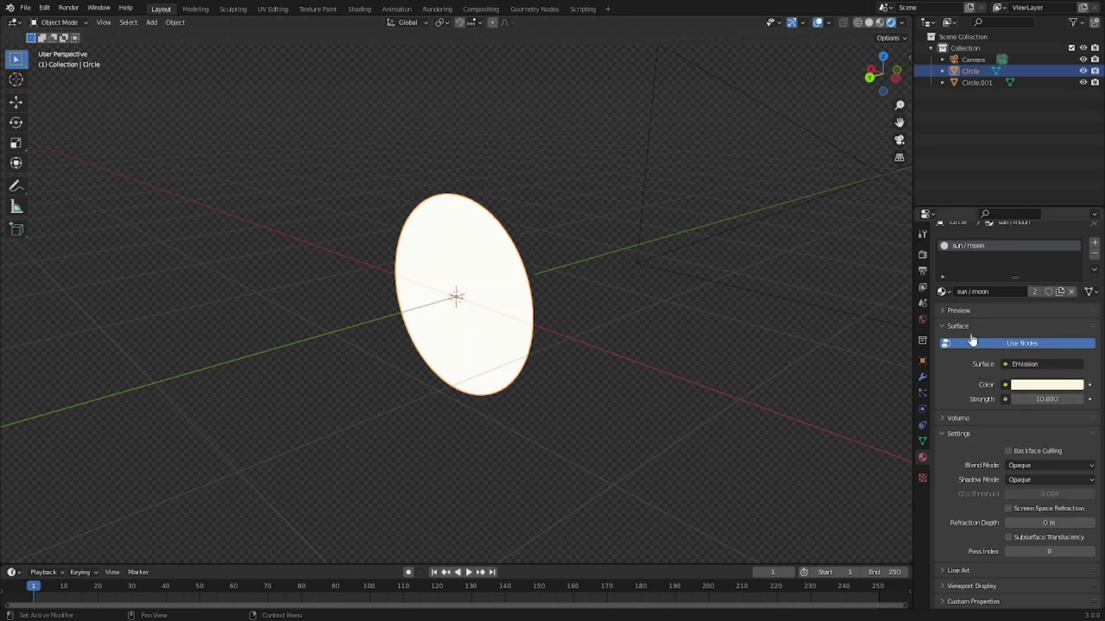
# - Enable Bloom in the render settings so the disc glows
pyautogui.scroll(5, 525, 282)
pyautogui.moveTo(525, 281); pyautogui.dragTo(769, 295, button='middle')
pyautogui.click(922, 256)
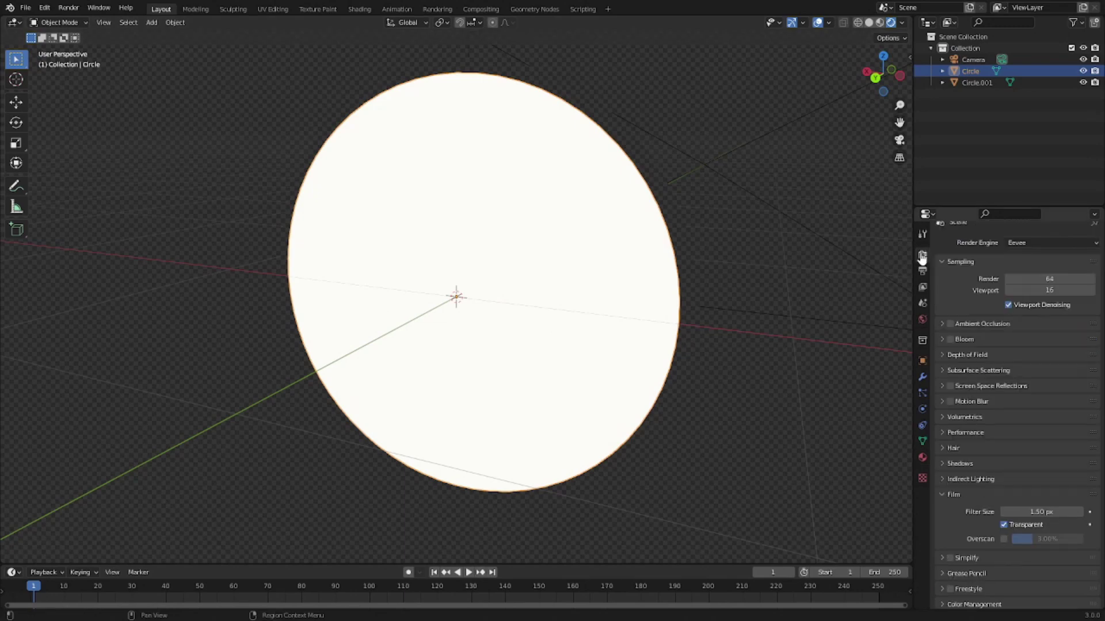
pyautogui.click(950, 339)
pyautogui.scroll(-5, 642, 353)
pyautogui.scroll(3, 466, 334)
# - Change the emission colour to warm orange and raise its strength to 20
pyautogui.click(921, 457)
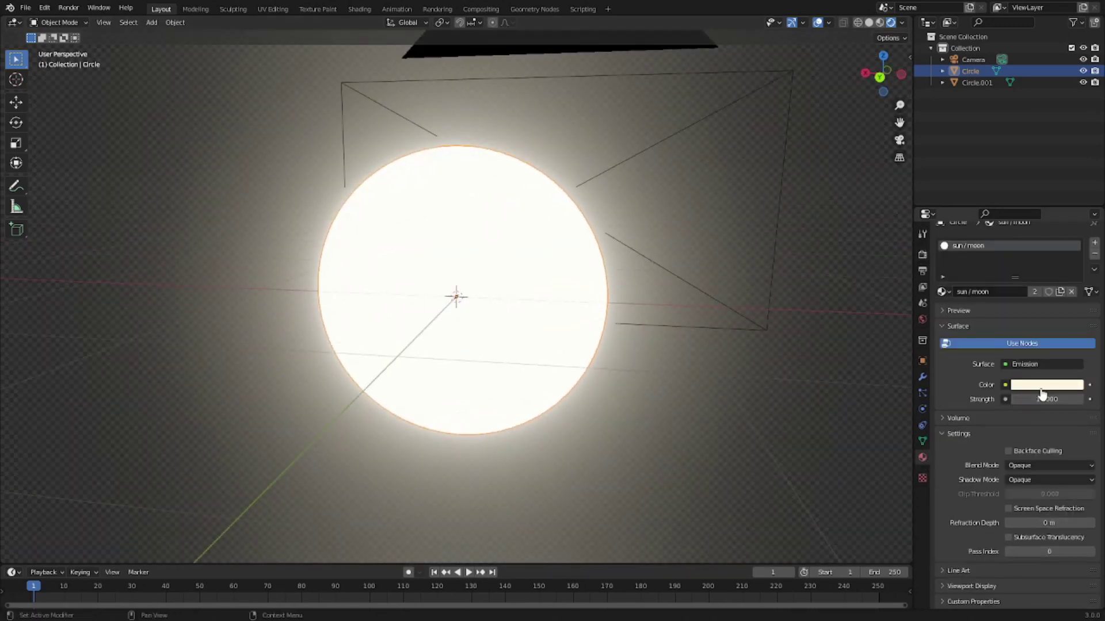
pyautogui.click(1046, 385)
pyautogui.moveTo(1017, 272); pyautogui.dragTo(1005, 280)
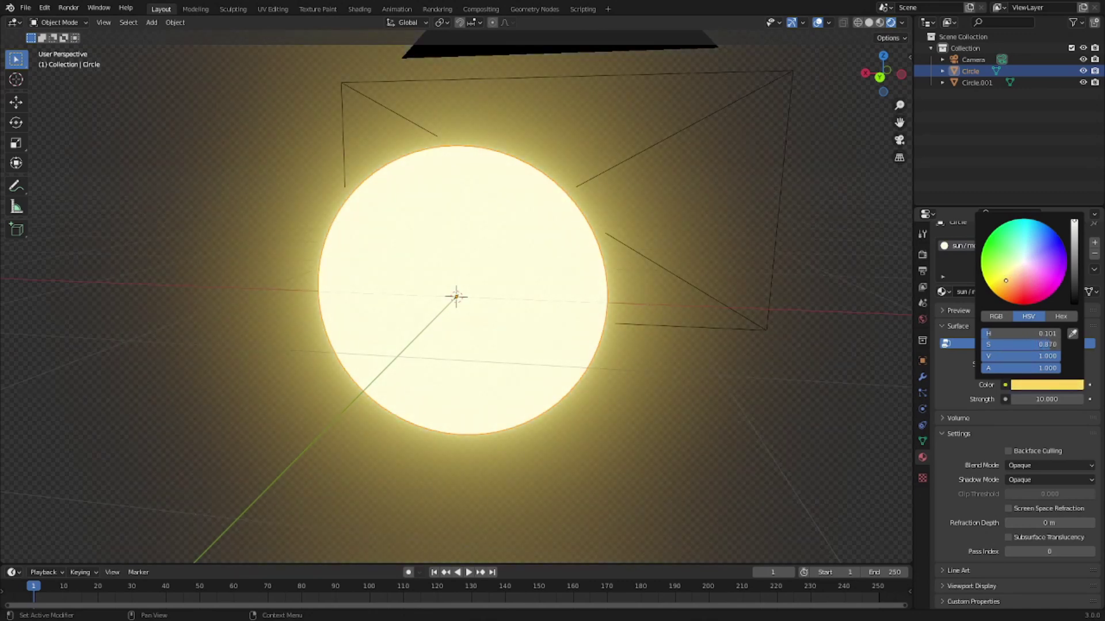
pyautogui.doubleClick(1030, 399)
pyautogui.write('20')
pyautogui.press('Return')
pyautogui.moveTo(772, 358); pyautogui.dragTo(426, 286, button='middle')
pyautogui.press('KP_0')
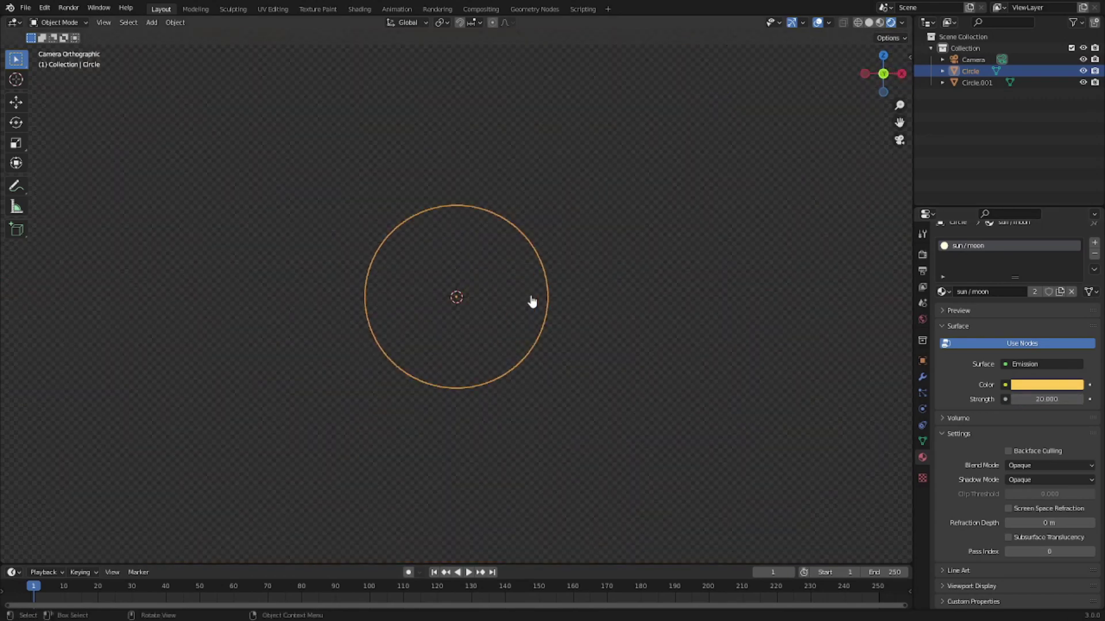
pyautogui.moveTo(513, 299); pyautogui.dragTo(467, 328, button='middle')
pyautogui.click(486, 306)
pyautogui.moveTo(513, 286); pyautogui.dragTo(512, 289, button='middle')
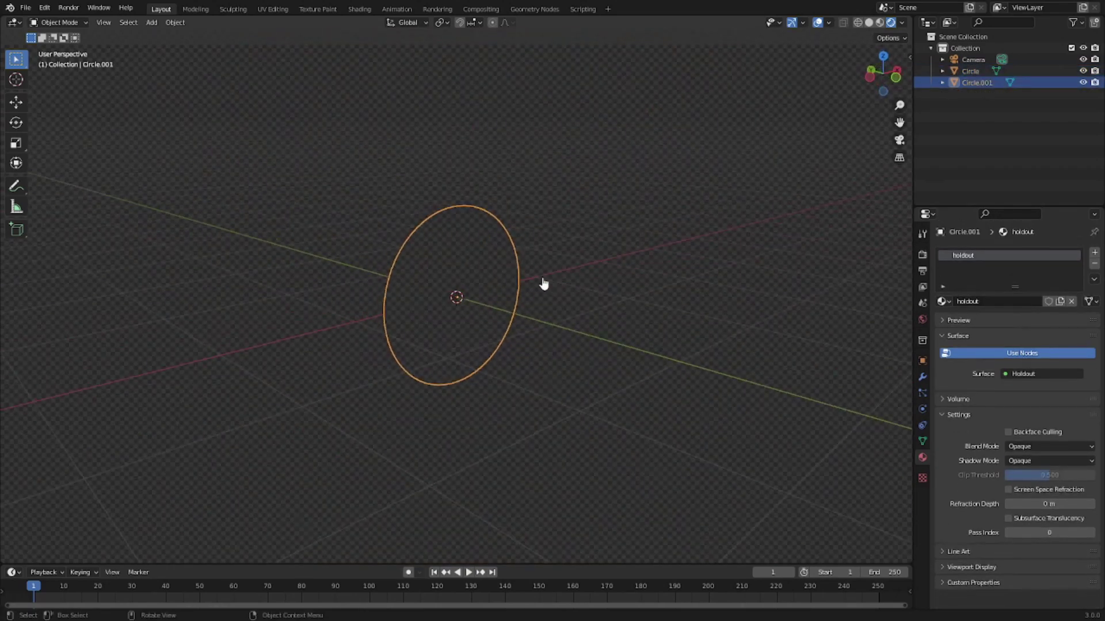
pyautogui.press('KP_0')
pyautogui.press('g')
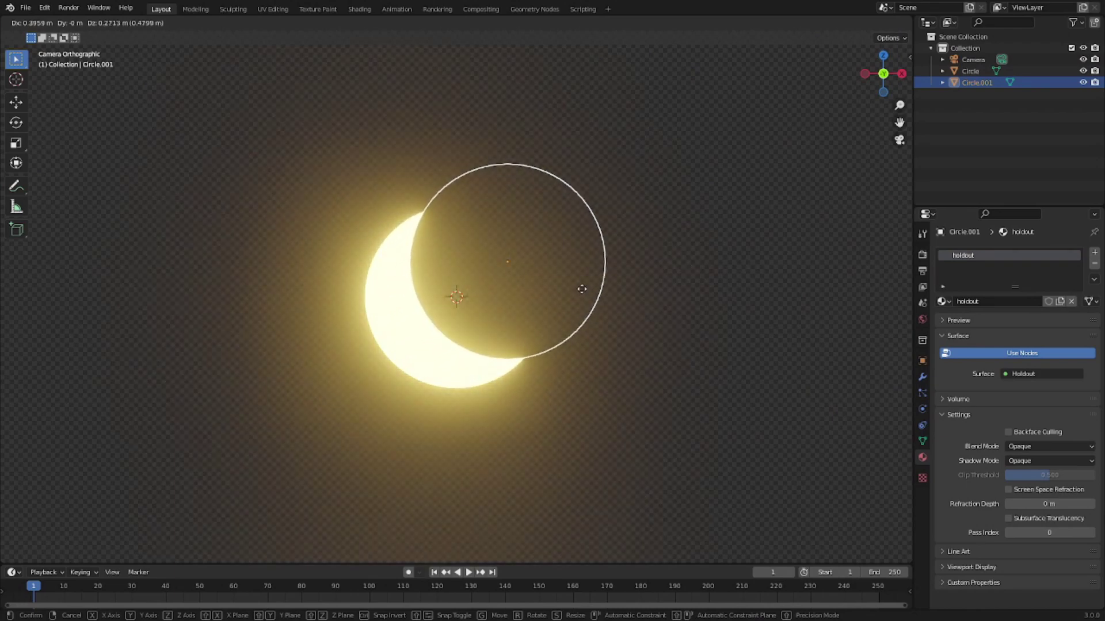
pyautogui.press('Escape')
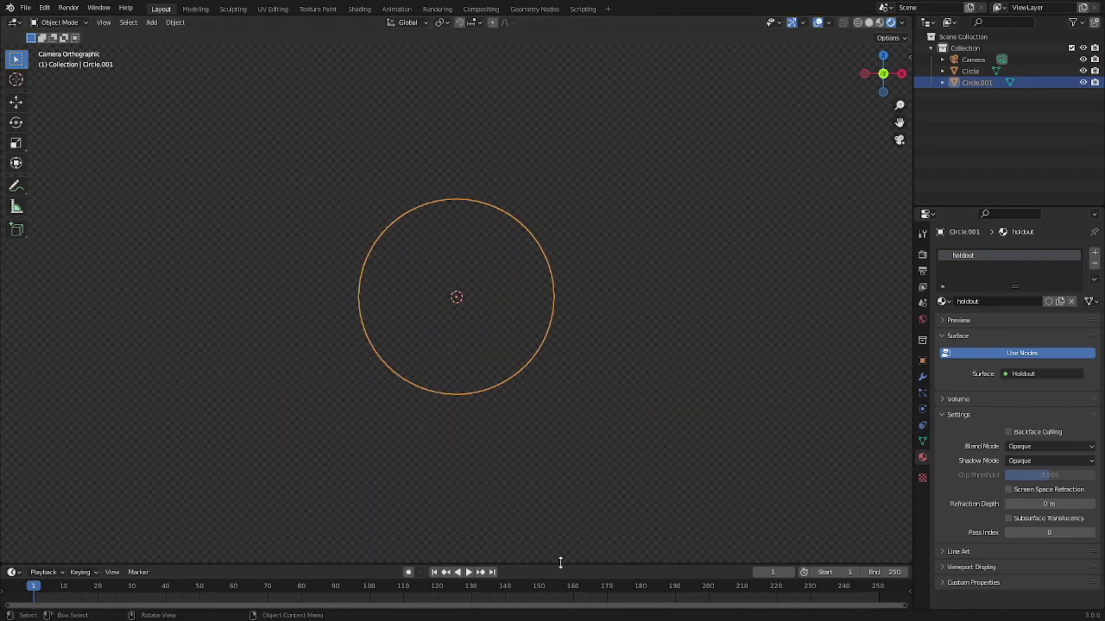
# - Set the frame range to start 0 and end 200 at 60 fps
pyautogui.moveTo(561, 563); pyautogui.dragTo(577, 545)
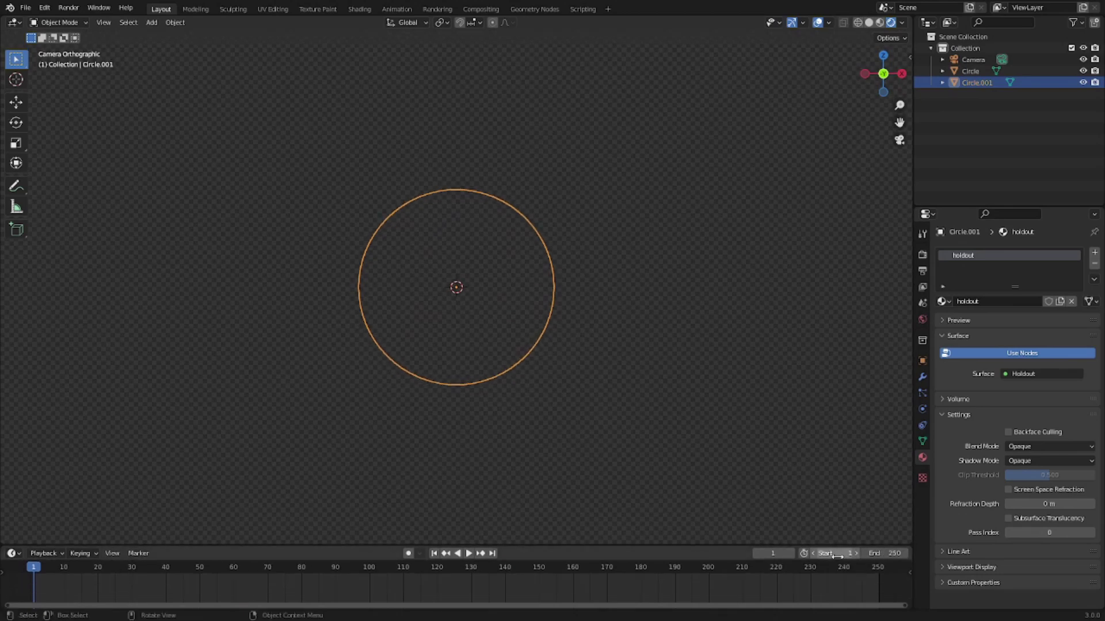
pyautogui.moveTo(838, 554); pyautogui.dragTo(820, 555)
pyautogui.click(922, 273)
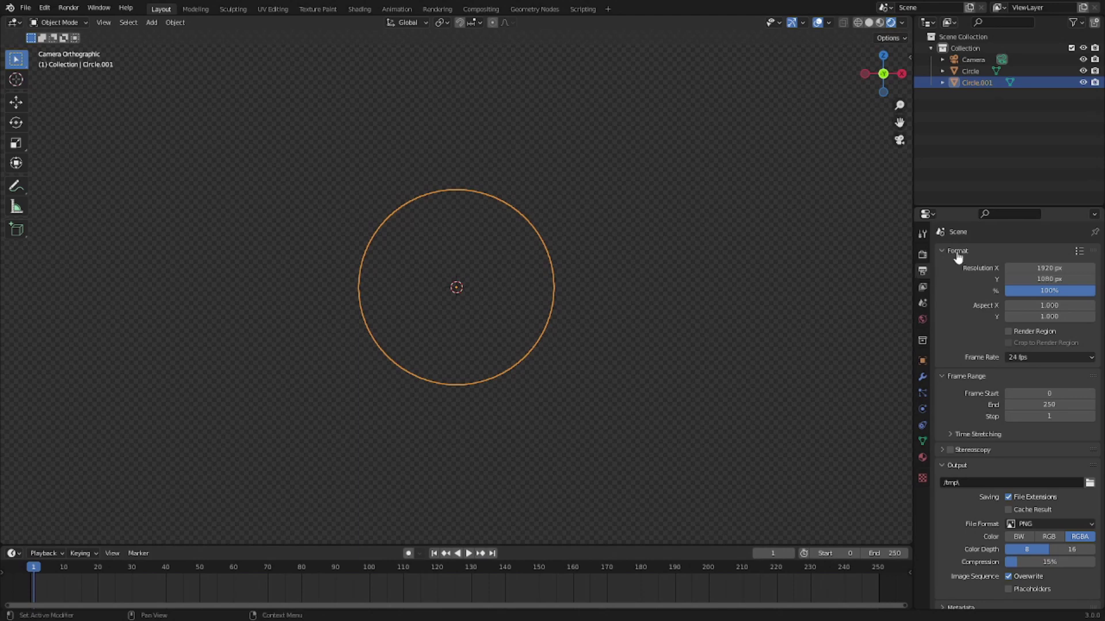
pyautogui.click(1045, 357)
pyautogui.click(1047, 451)
pyautogui.click(758, 554)
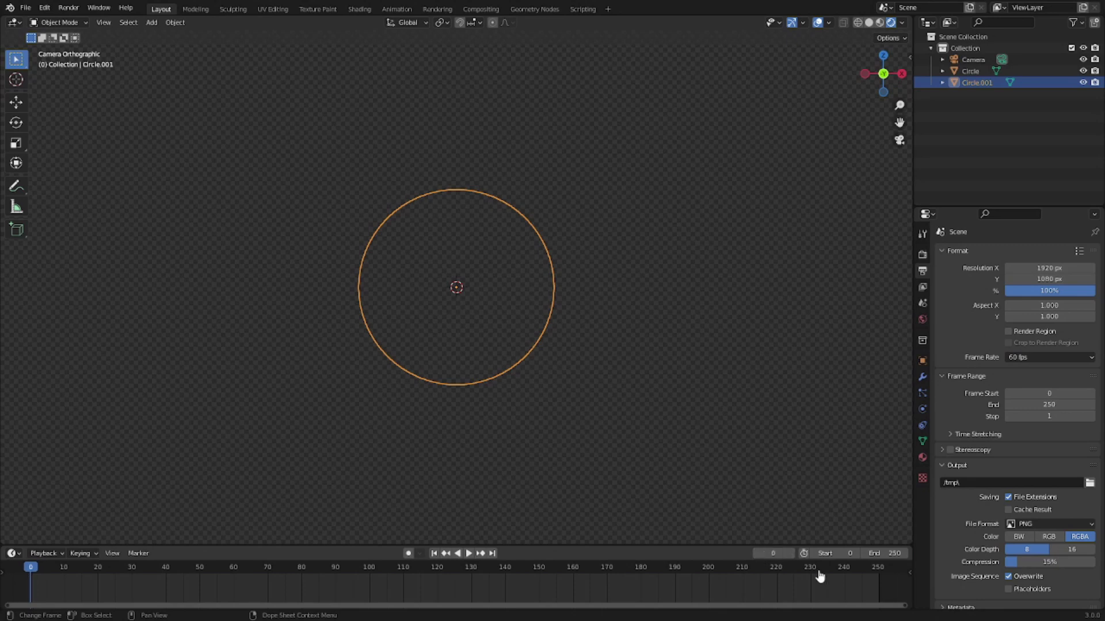
pyautogui.click(883, 553)
pyautogui.write('200')
pyautogui.press('Return')
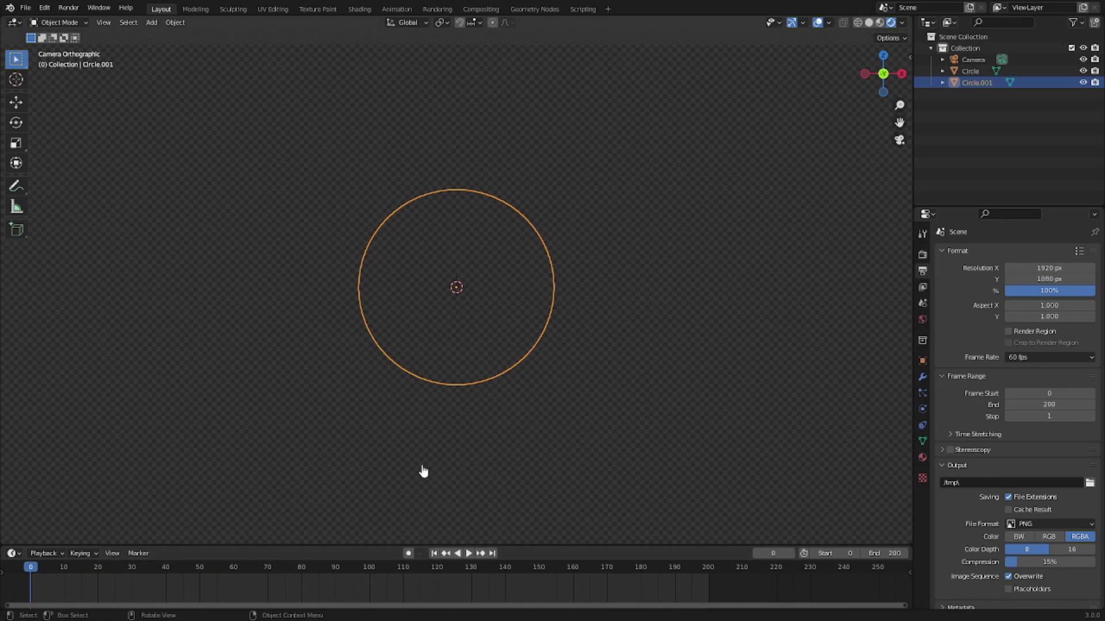
# - Keyframe the holdout circle's location at frame 0, then move the playhead toward frame 200
pyautogui.press('i')
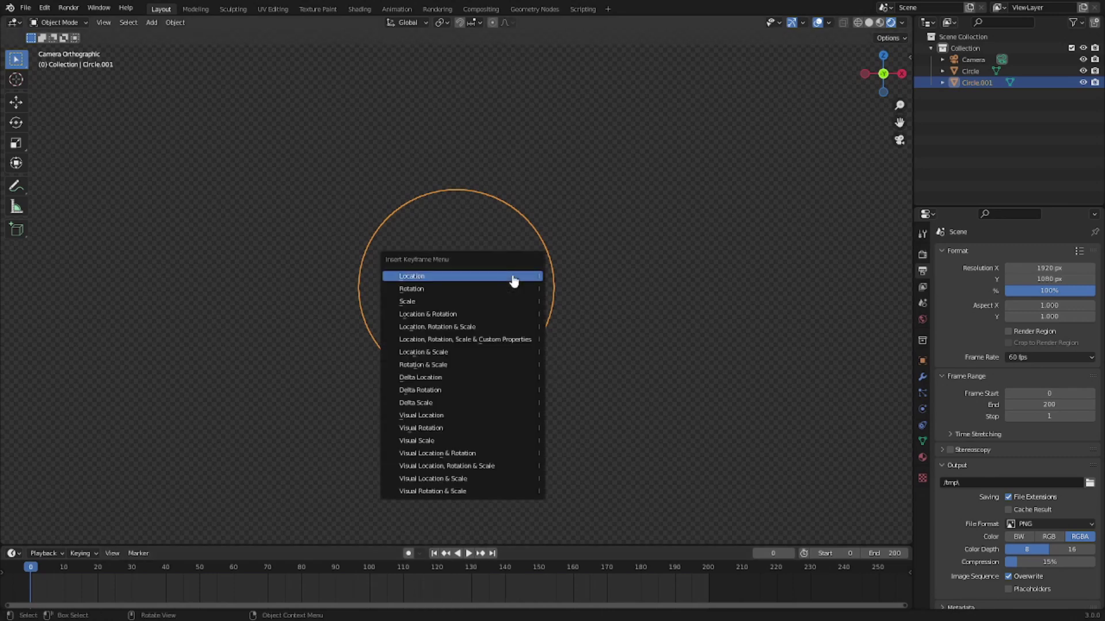
pyautogui.click(513, 280)
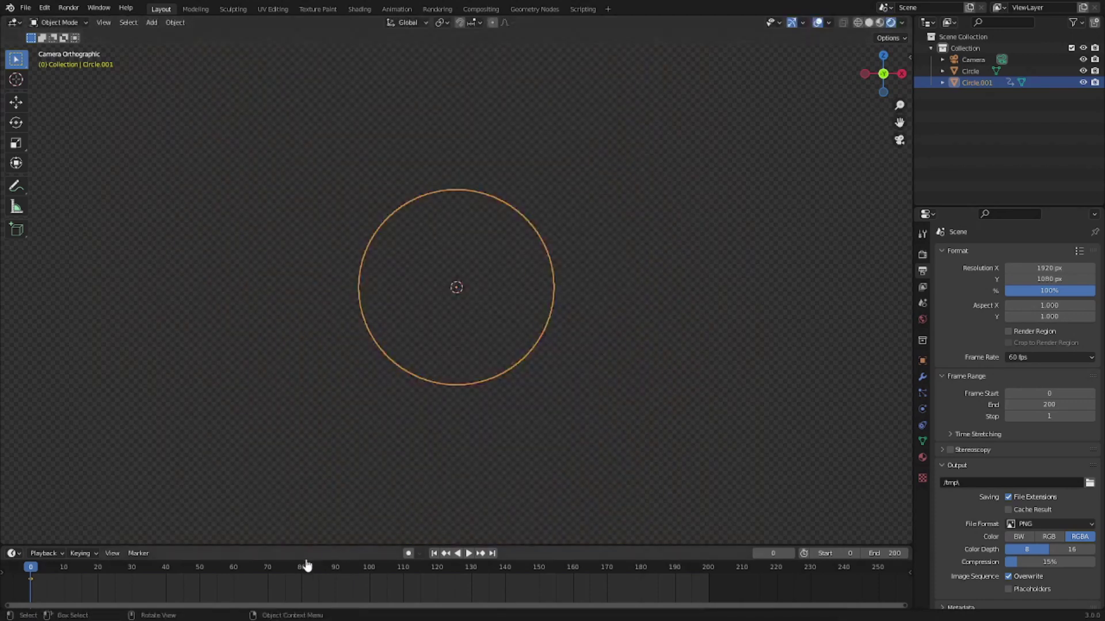
pyautogui.click(469, 553)
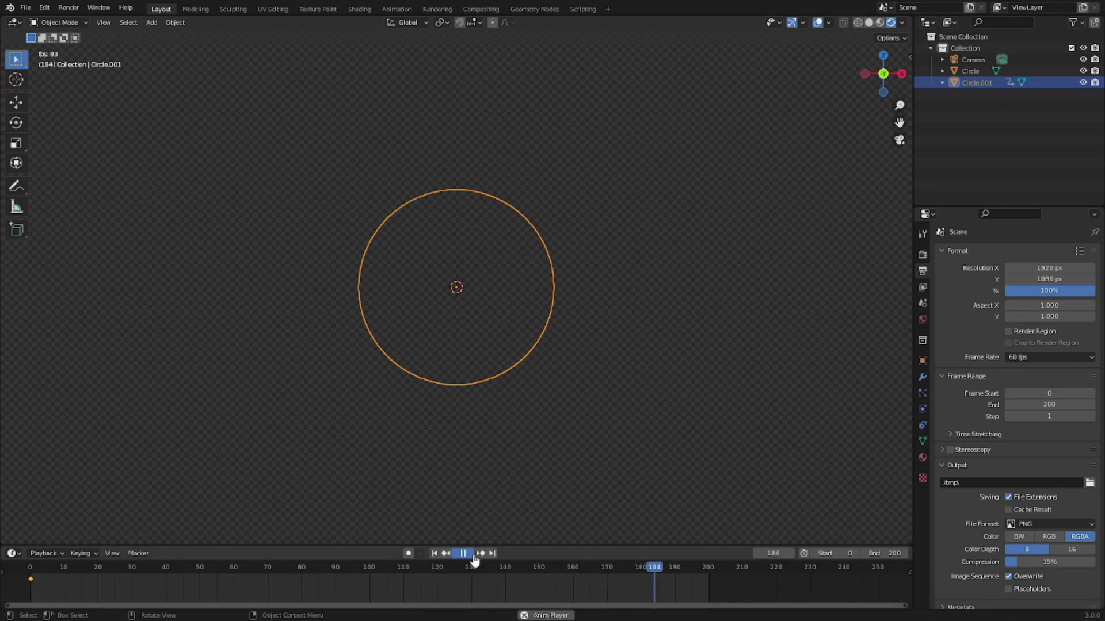
pyautogui.moveTo(660, 568); pyautogui.dragTo(713, 568)
# - Move the holdout circle up-right off the sun and keyframe its location at frame 200
pyautogui.press('g')
pyautogui.press('z')
pyautogui.click(604, 393)
pyautogui.press('g')
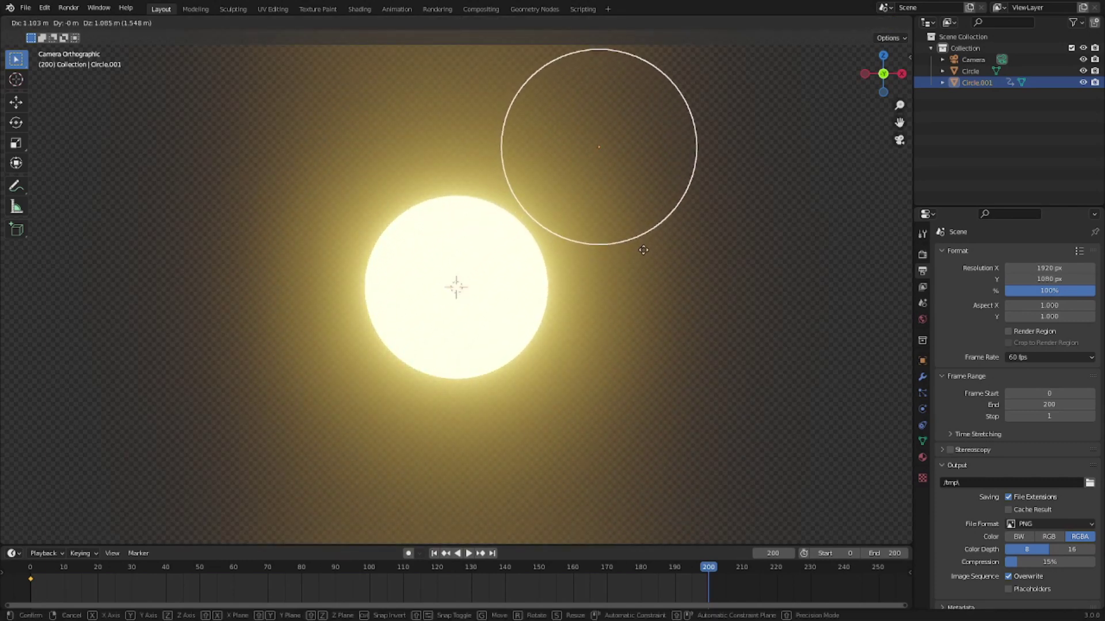
pyautogui.click(641, 257)
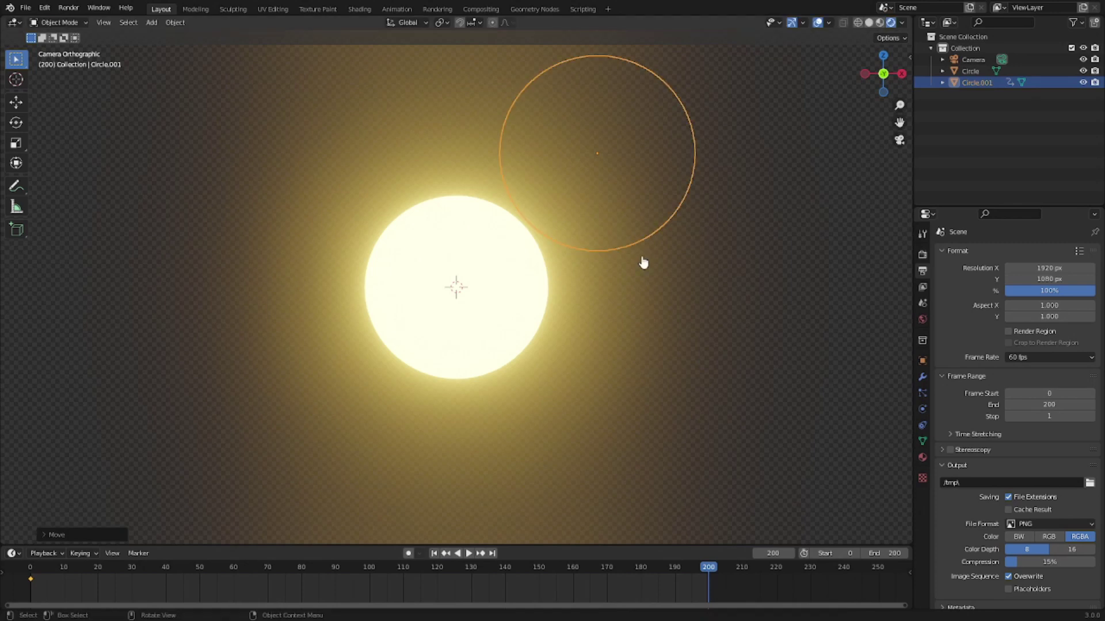
pyautogui.press('i')
pyautogui.click(643, 256)
pyautogui.click(435, 553)
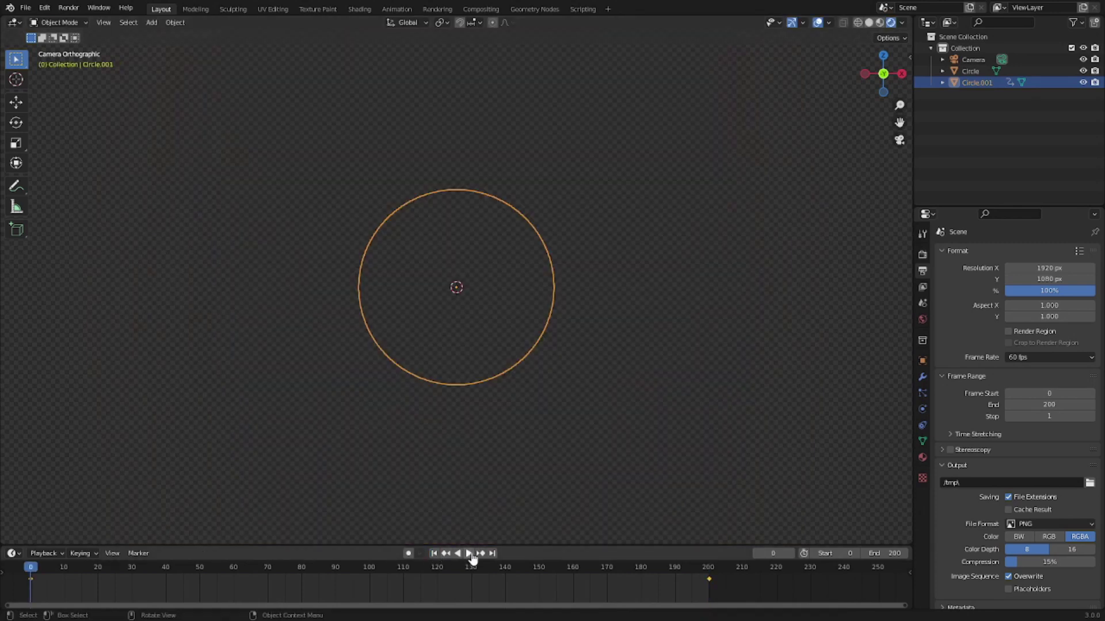
# - Set the end frame to 250 and drag the last holdout keyframe out to about frame 251
pyautogui.click(469, 553)
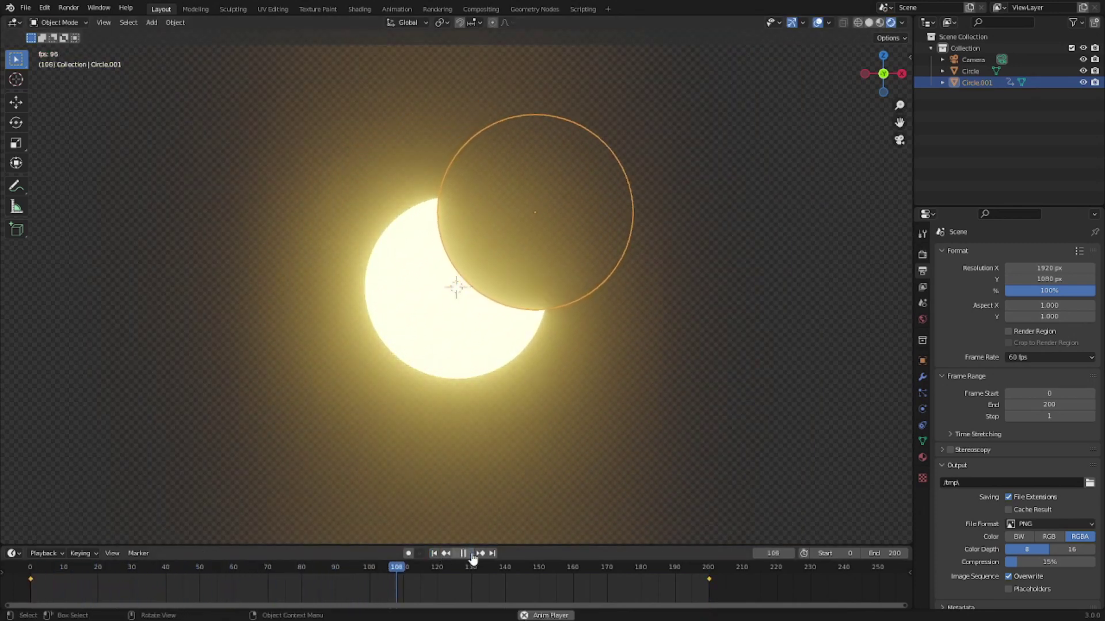
pyautogui.click(463, 553)
pyautogui.scroll(-2, 469, 569)
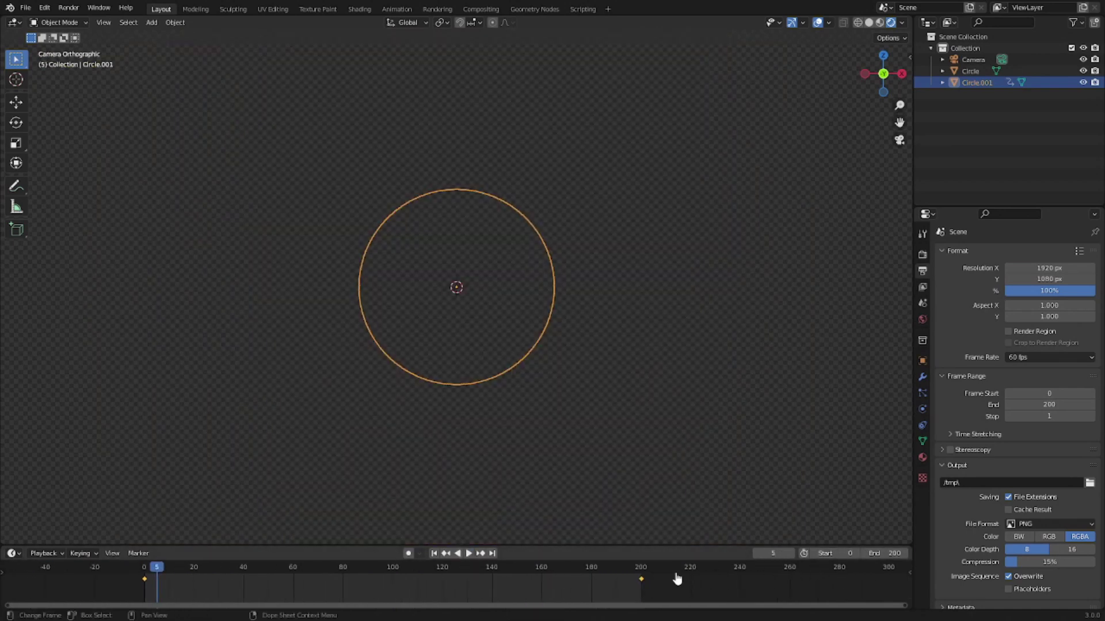
pyautogui.click(881, 553)
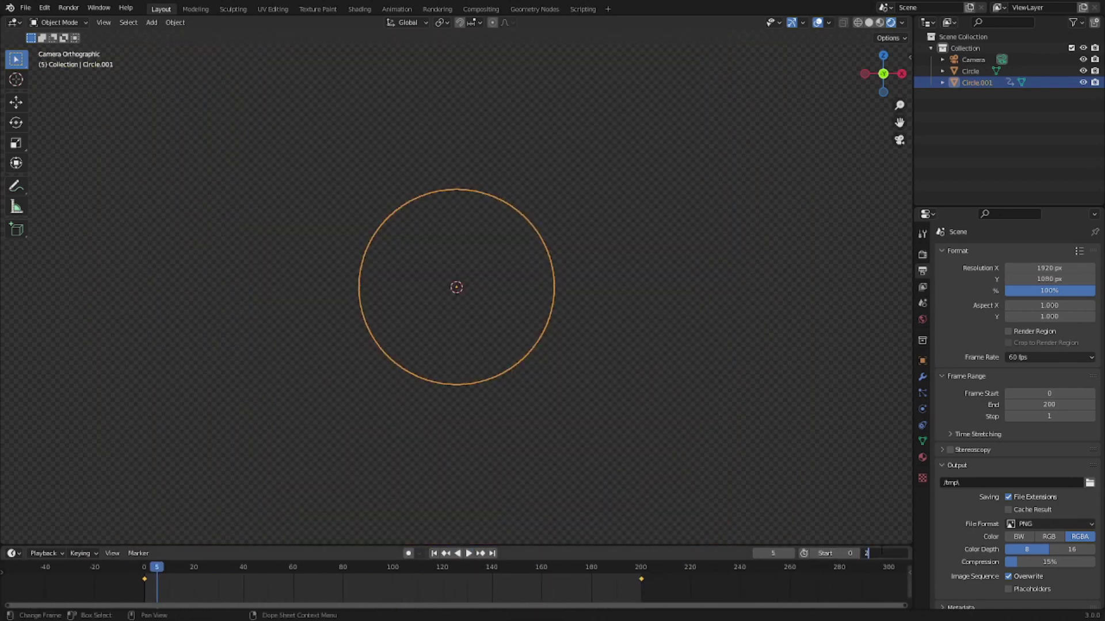
pyautogui.press('Return')
pyautogui.moveTo(636, 584); pyautogui.dragTo(769, 591)
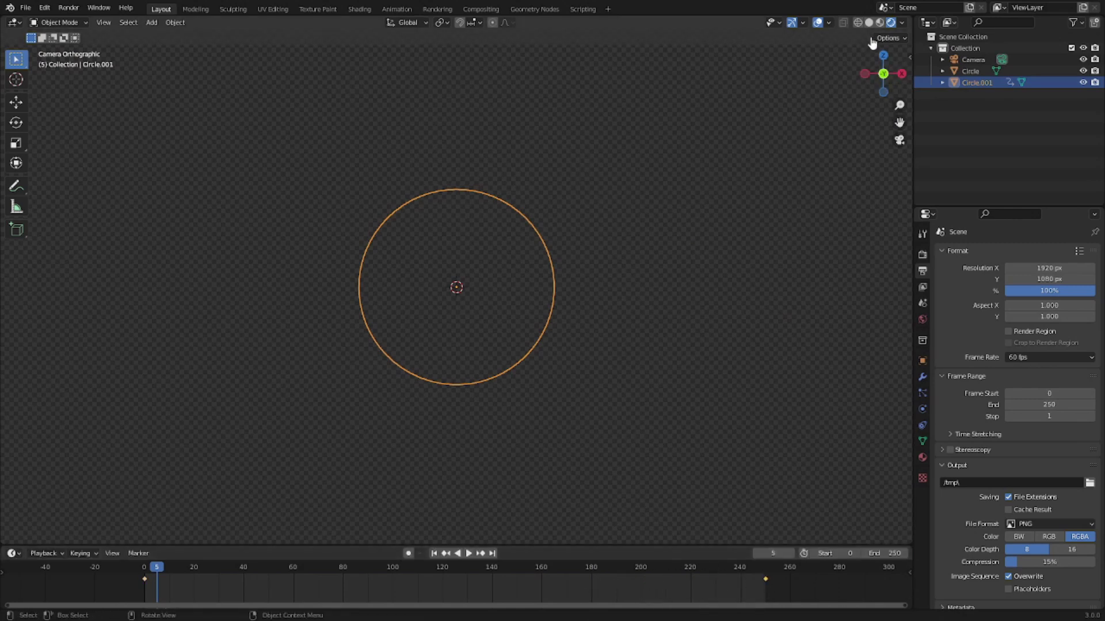
# - Hide the viewport overlays and play the eclipse animation from the first frame
pyautogui.click(819, 24)
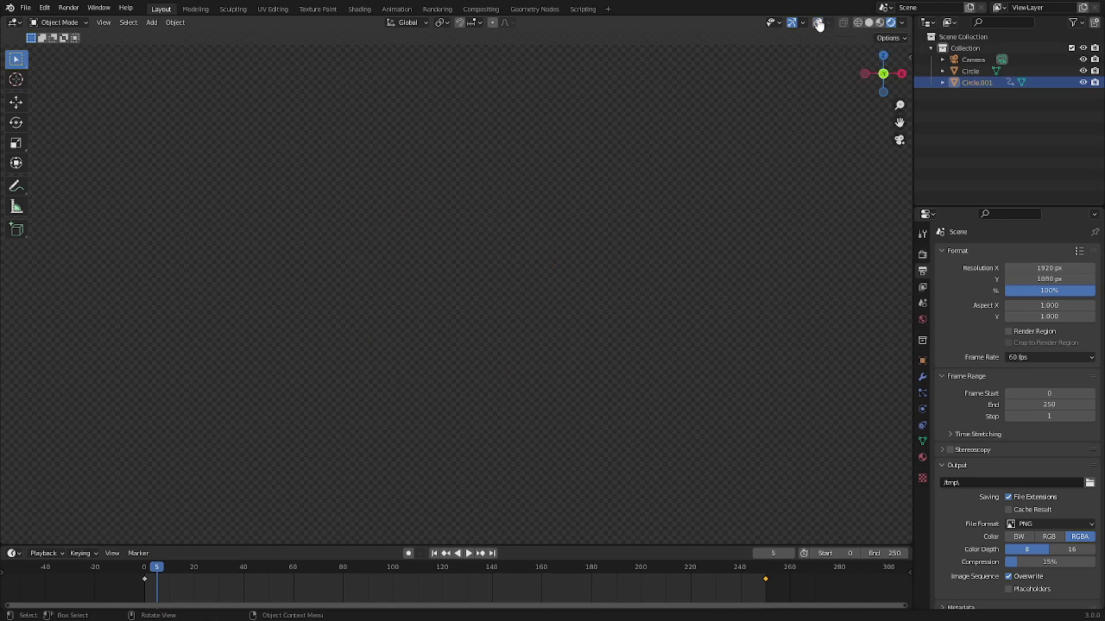
pyautogui.click(435, 553)
pyautogui.click(469, 553)
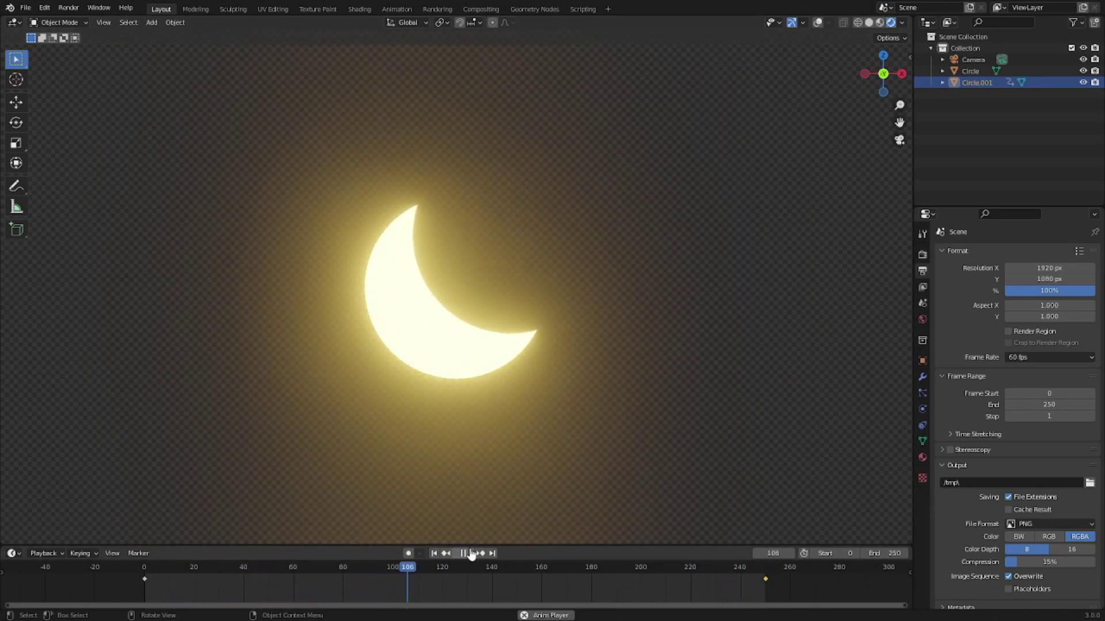
pyautogui.click(470, 553)
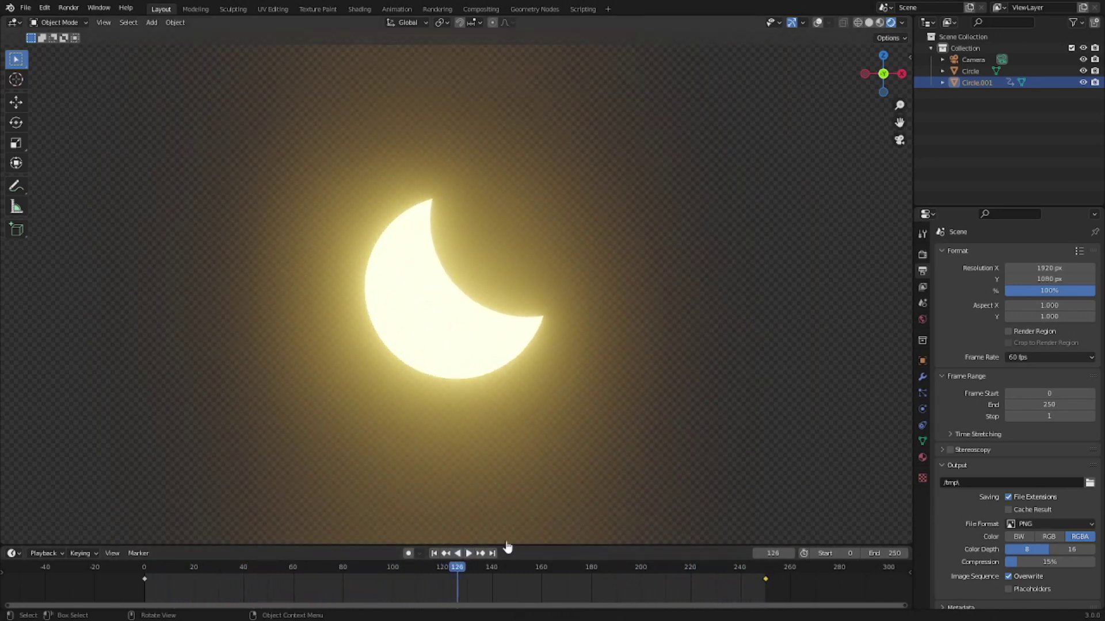
# - Give the moon disc Circle a light blue emission colour
pyautogui.scroll(-3, 572, 584)
pyautogui.click(922, 458)
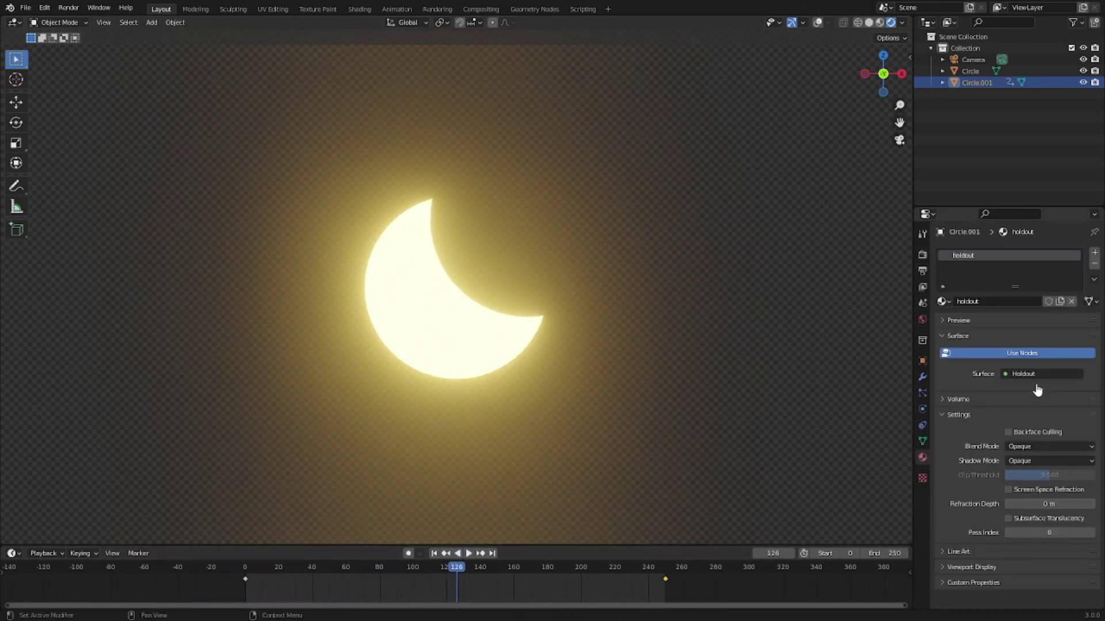
pyautogui.click(470, 343)
pyautogui.click(1023, 397)
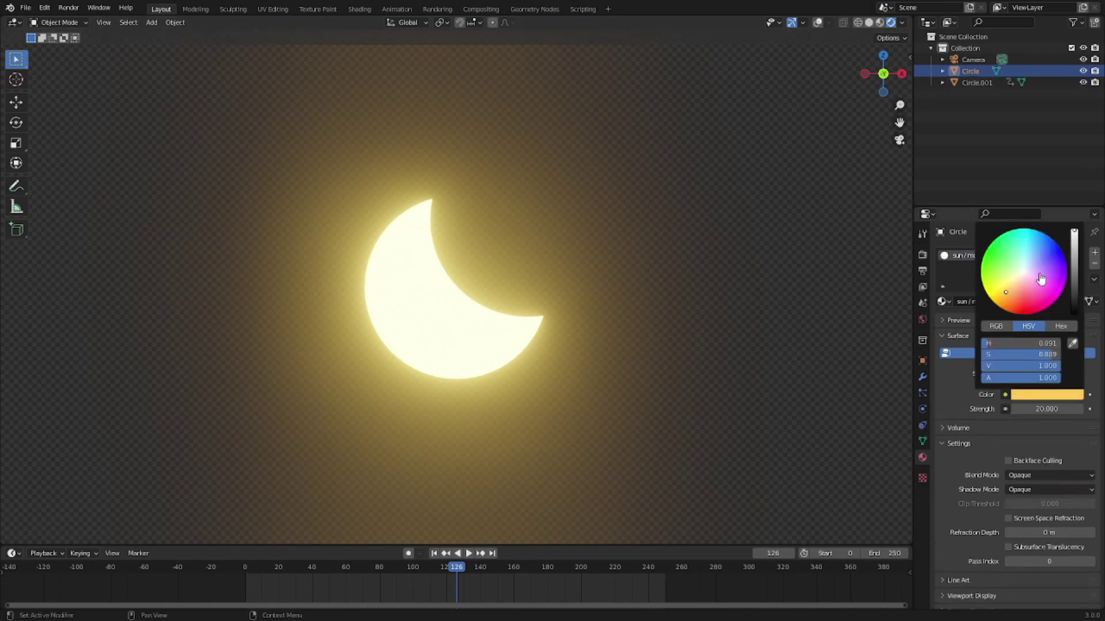
pyautogui.click(1034, 253)
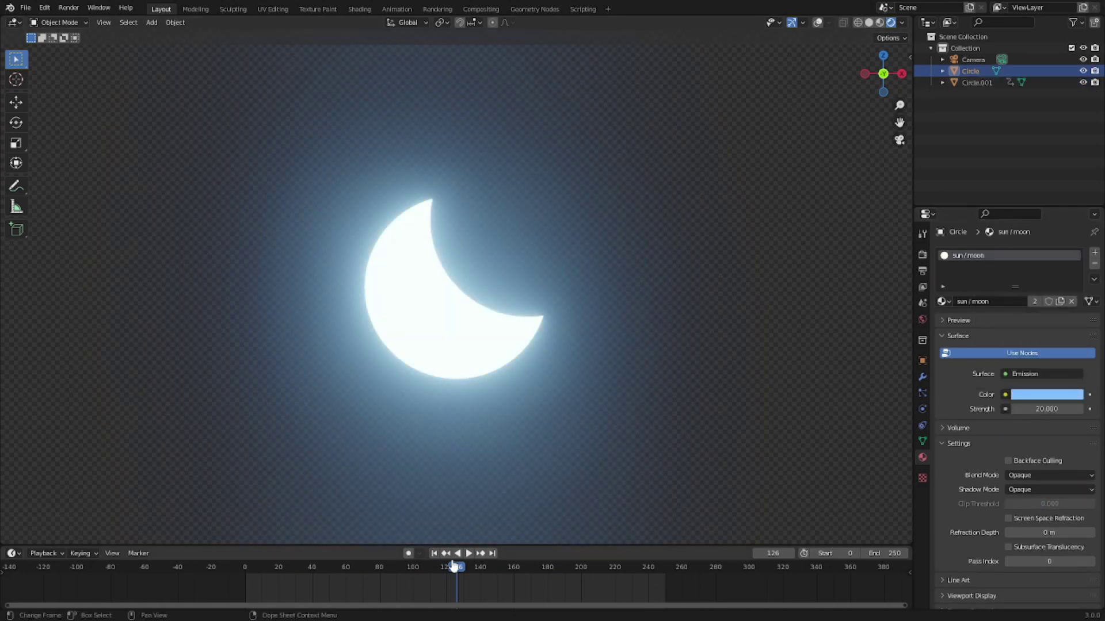
# - Play and scrub the animation to around frame 240, where the moon is fully uncovered
pyautogui.click(433, 553)
pyautogui.click(469, 553)
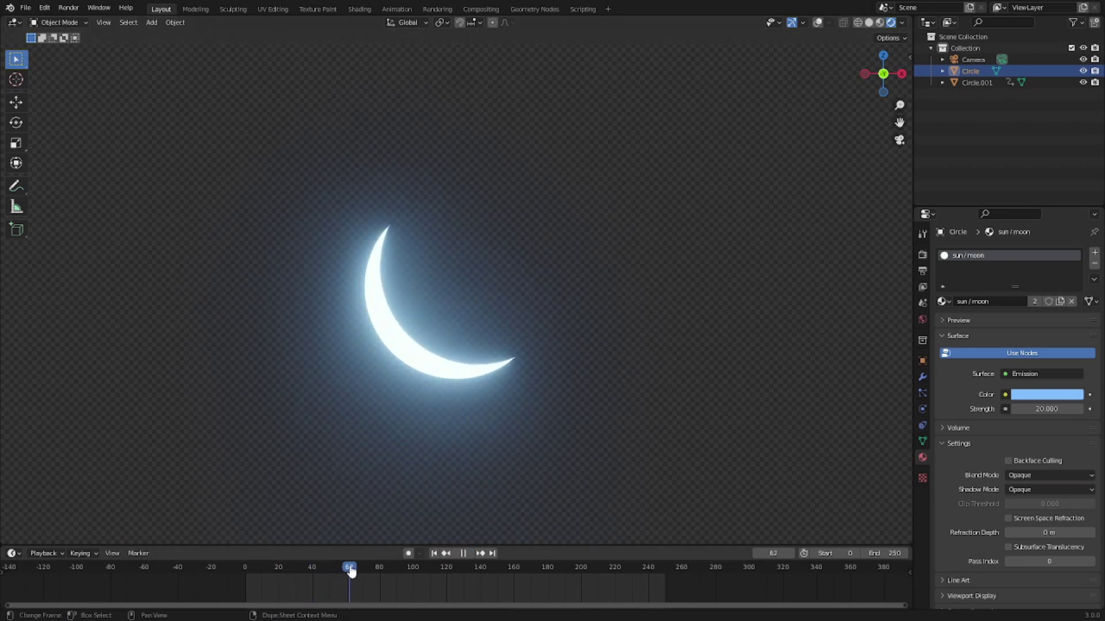
pyautogui.moveTo(348, 571); pyautogui.dragTo(651, 568)
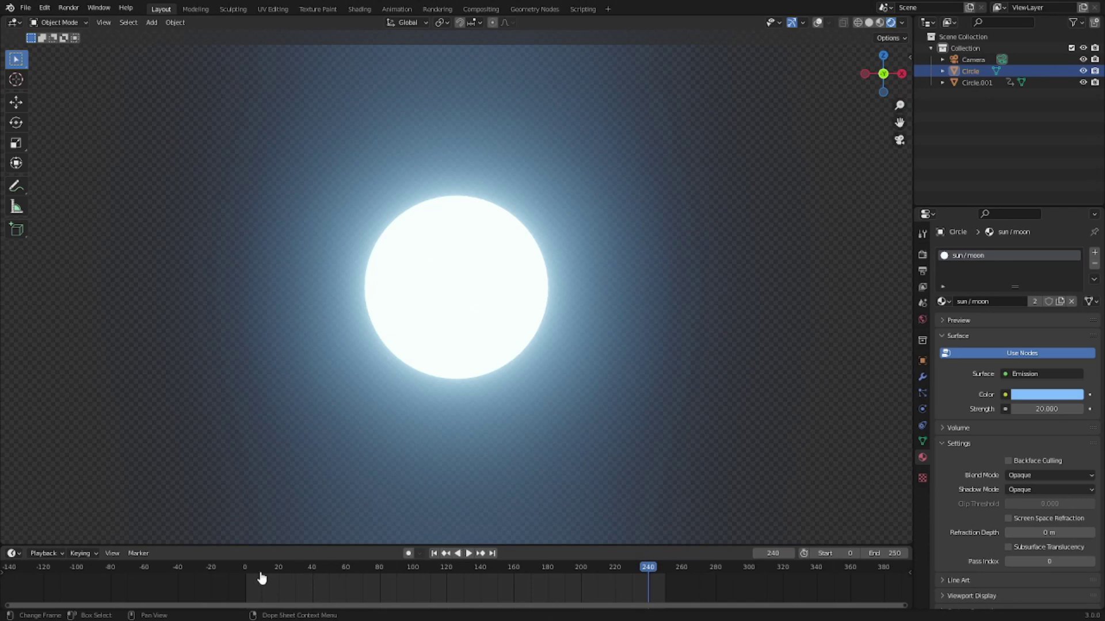
pyautogui.press('space')
pyautogui.moveTo(261, 577); pyautogui.dragTo(655, 583)
pyautogui.press('space')
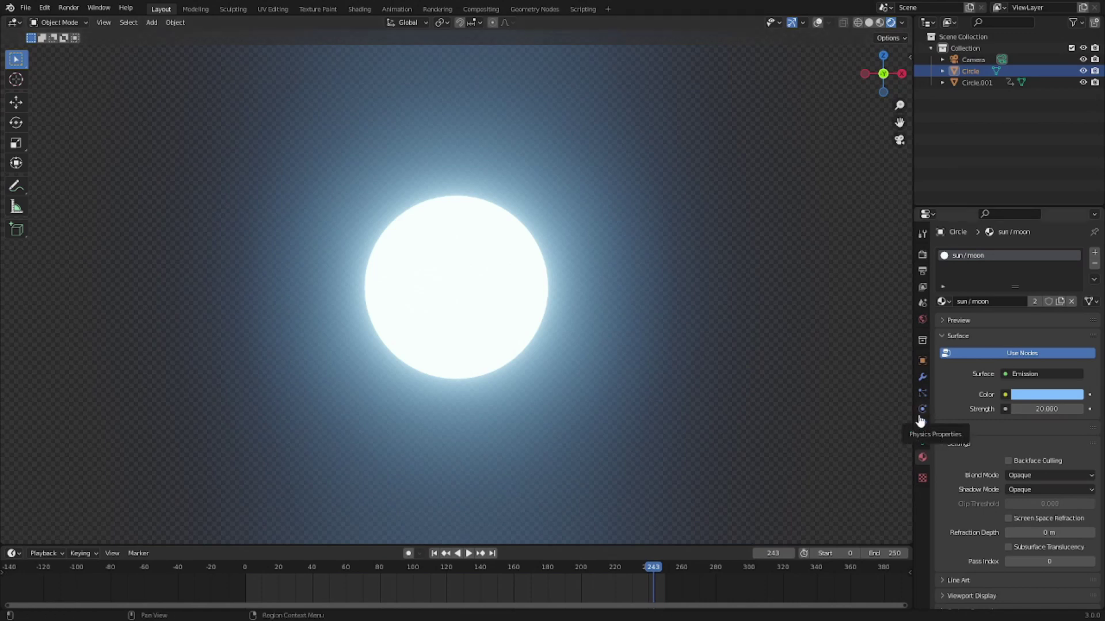
# - In Output Properties, switch the output file format to FFmpeg Video
pyautogui.keyDown('alt'); pyautogui.scroll(20, 835, 370); pyautogui.keyUp('alt')
pyautogui.click(922, 254)
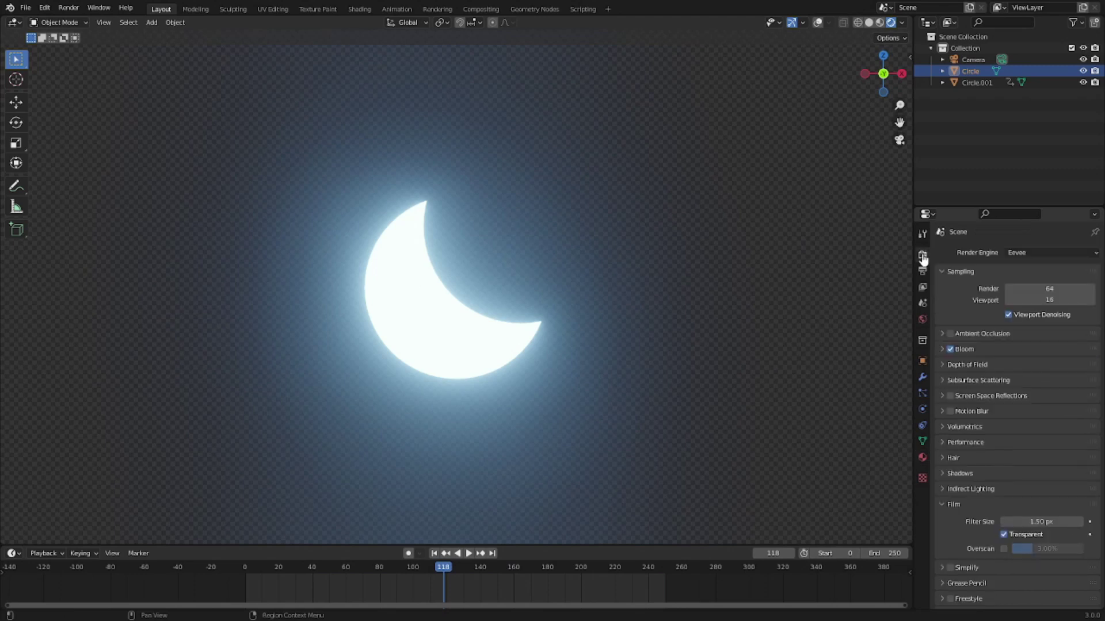
pyautogui.click(922, 319)
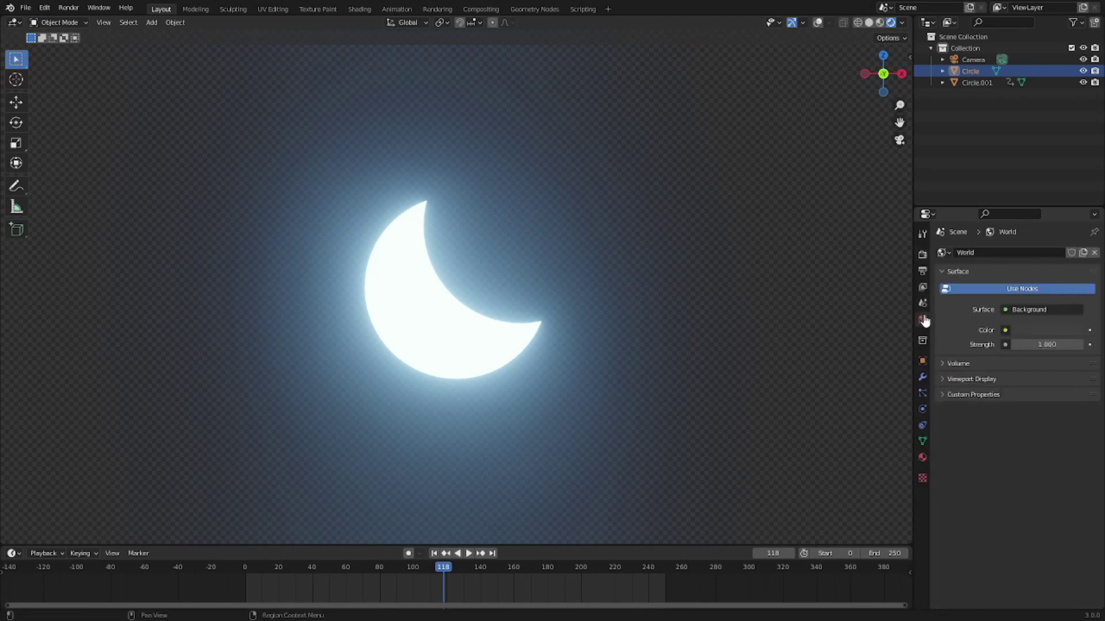
pyautogui.click(922, 257)
pyautogui.click(923, 271)
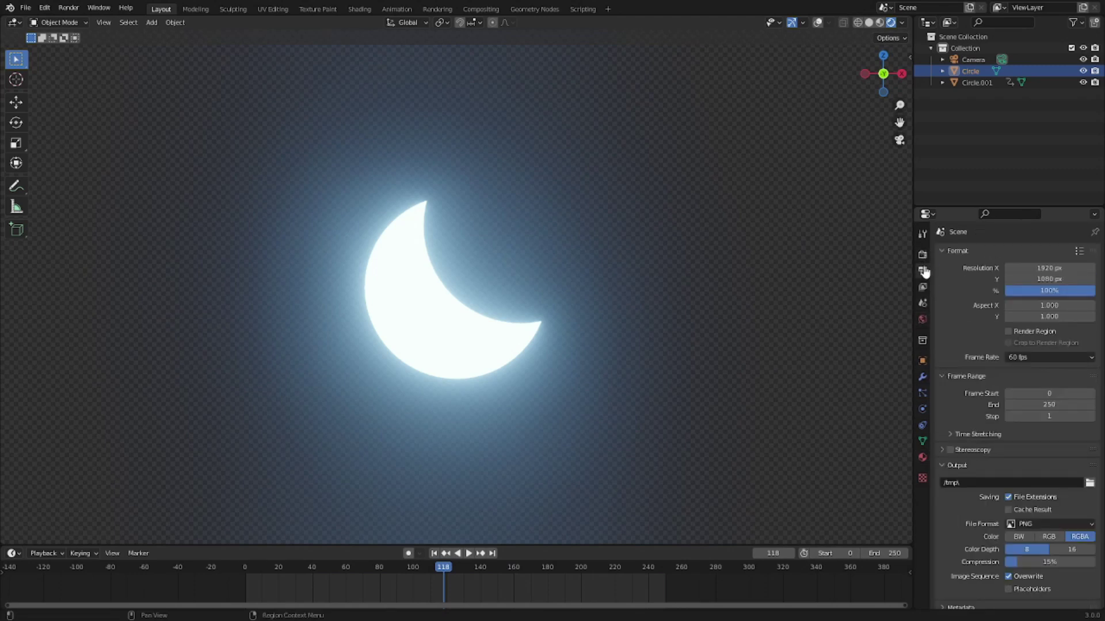
pyautogui.scroll(-1, 1004, 418)
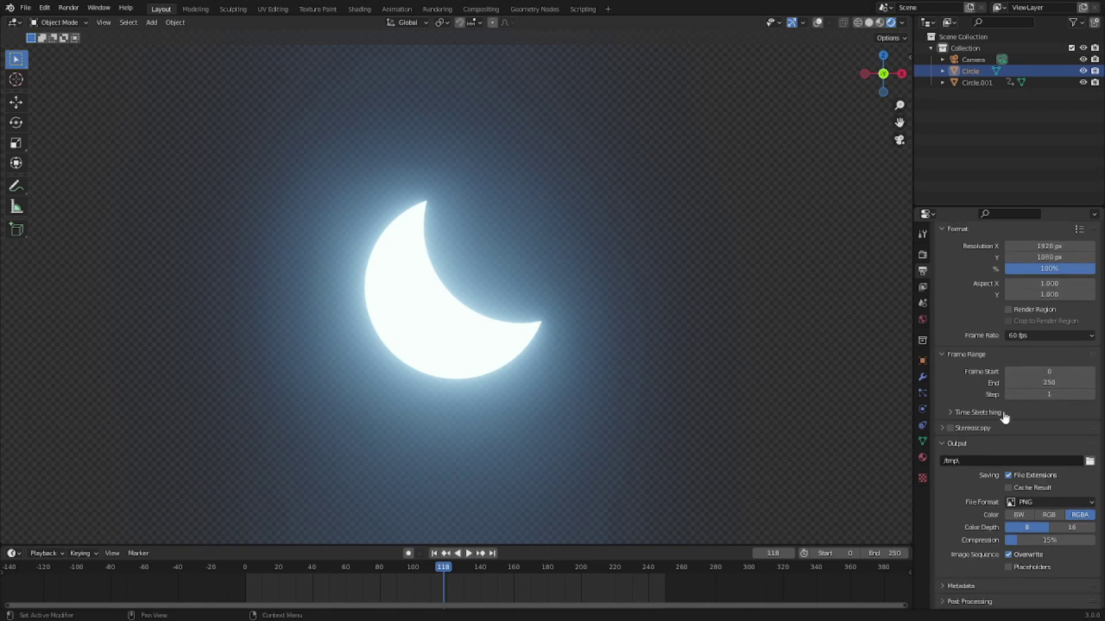
pyautogui.click(1045, 503)
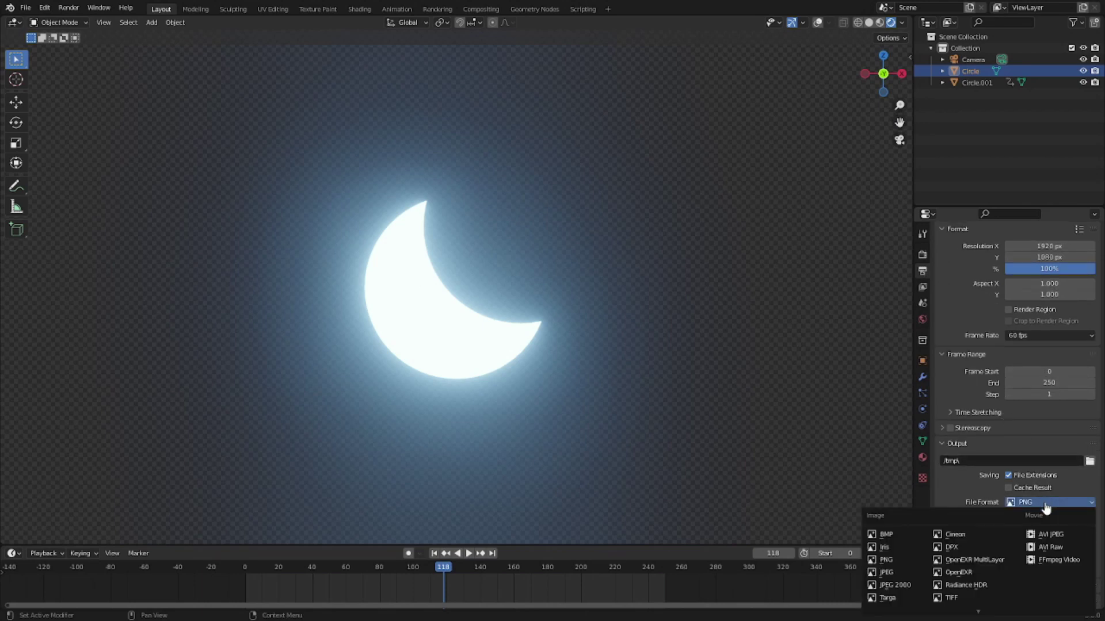
pyautogui.click(1063, 561)
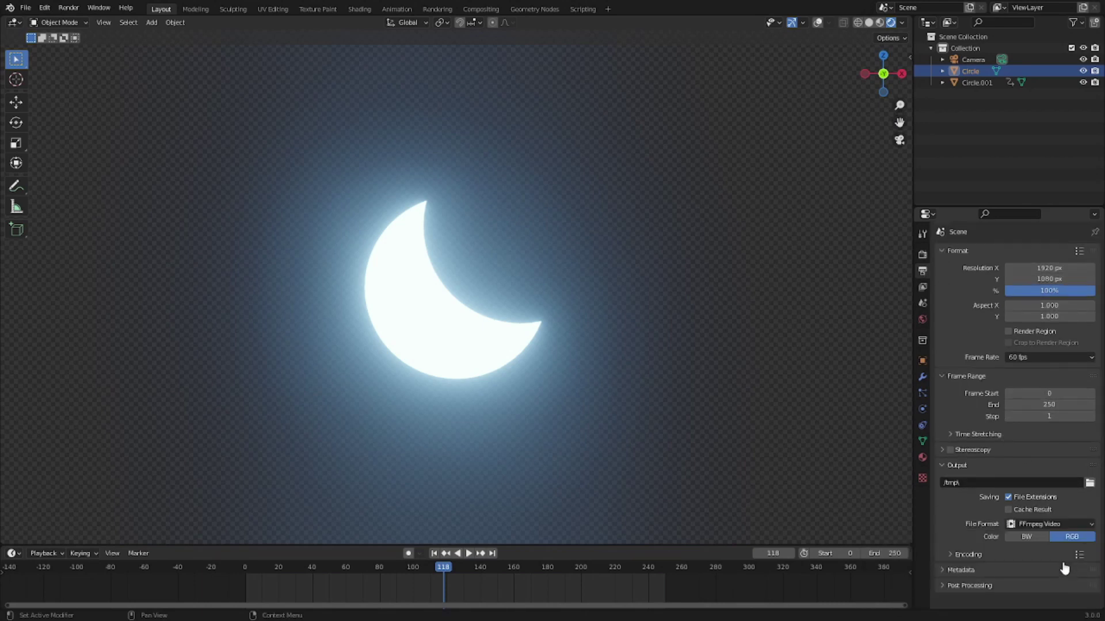
# - Set encoding to a Quicktime container with FFmpeg video codec #1 and RGBA colour
pyautogui.click(984, 564)
pyautogui.scroll(-5, 982, 566)
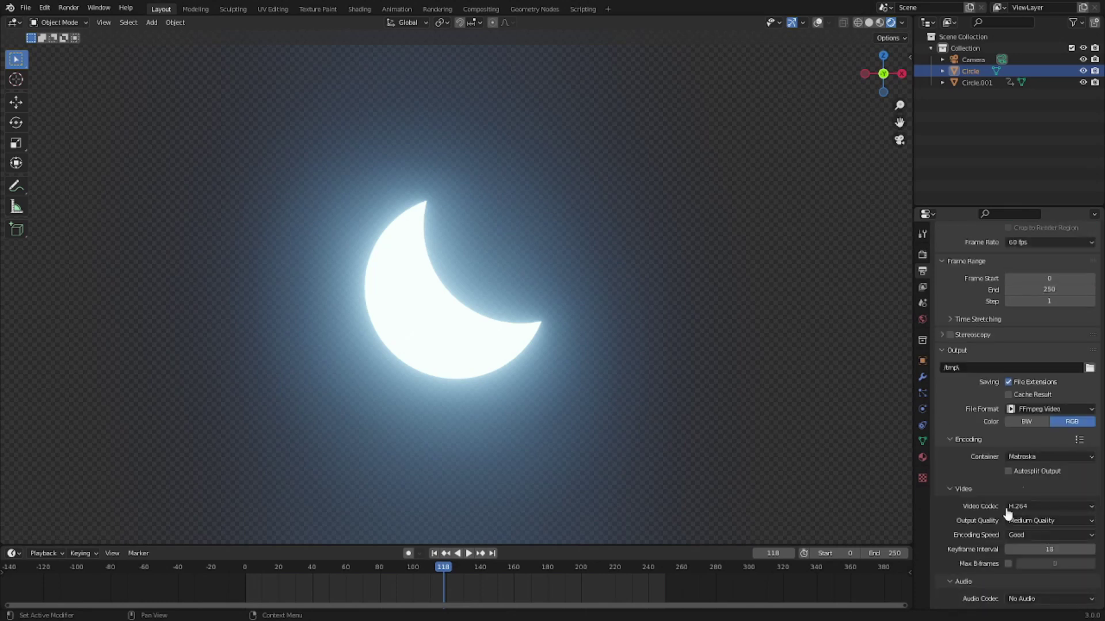
pyautogui.click(1049, 458)
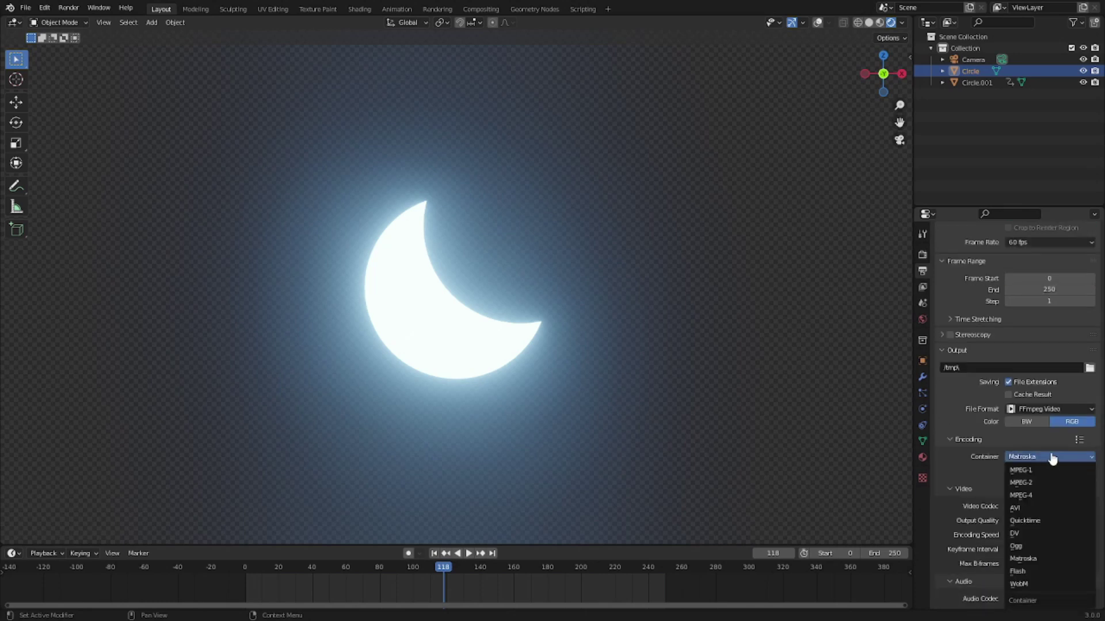
pyautogui.click(1039, 520)
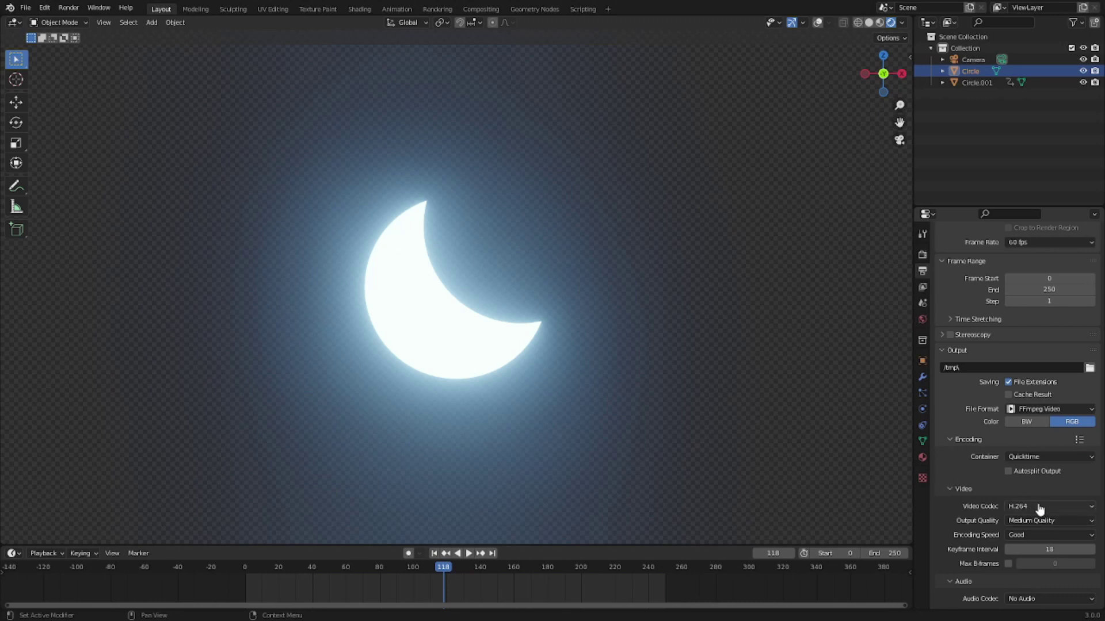
pyautogui.click(1040, 507)
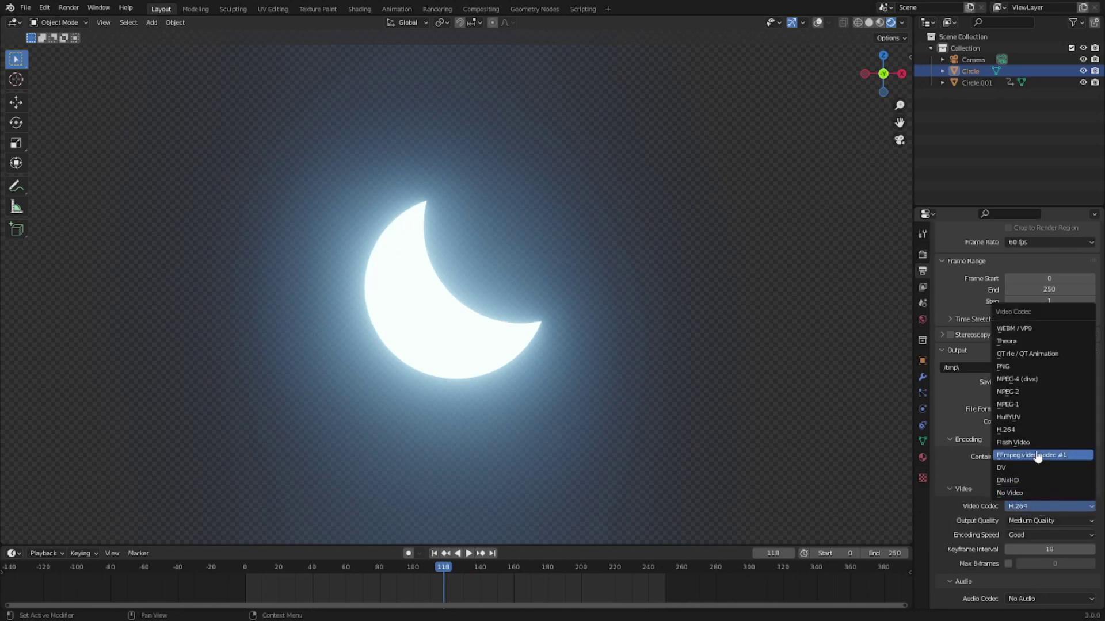
pyautogui.click(1055, 461)
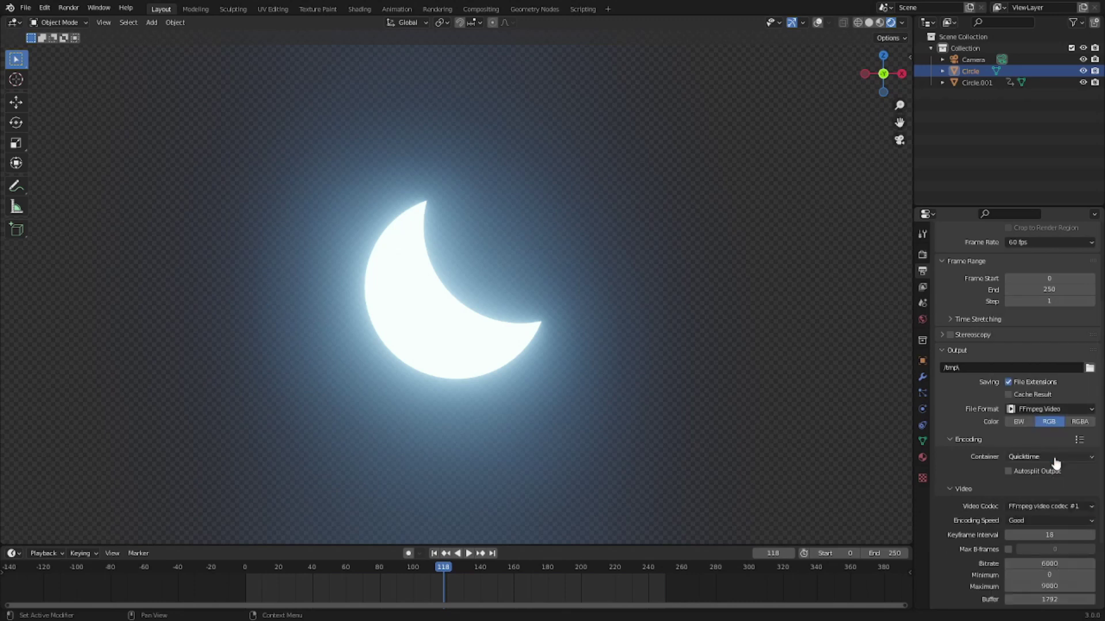
pyautogui.click(1080, 422)
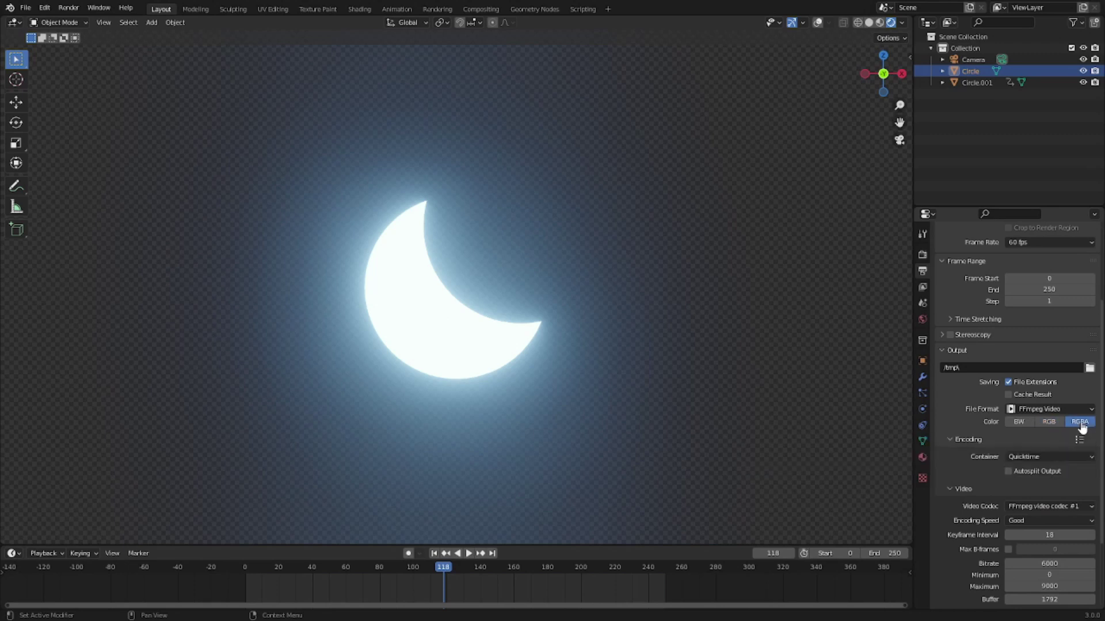
# - Frame the camera view, return to frame 0, and set the output path to /tmp tutorials/moon
pyautogui.press('KP_0')
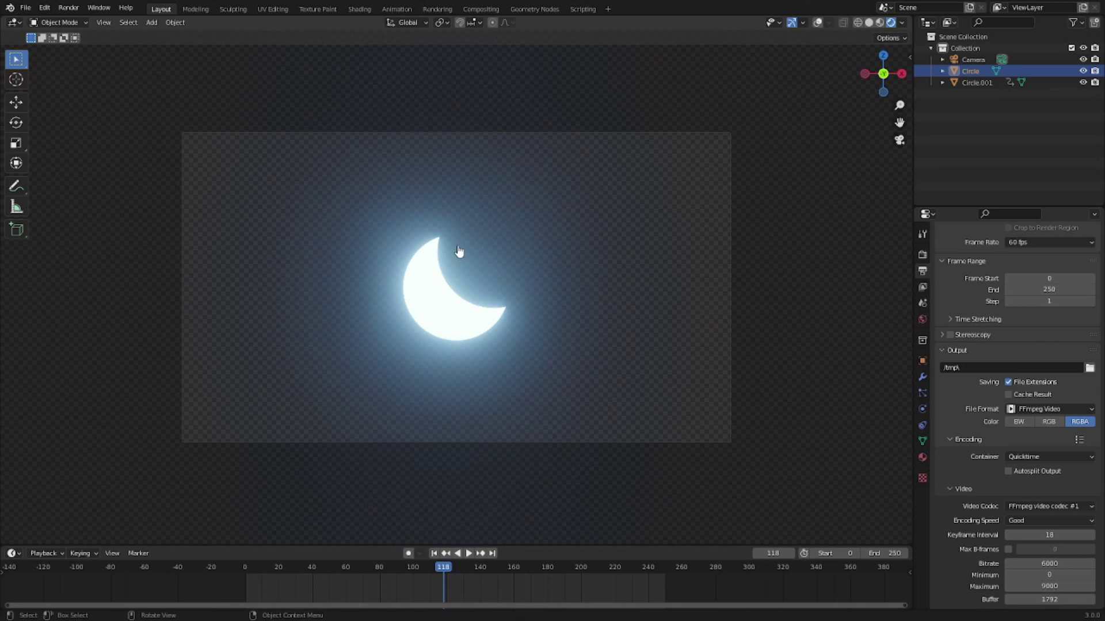
pyautogui.press('Home')
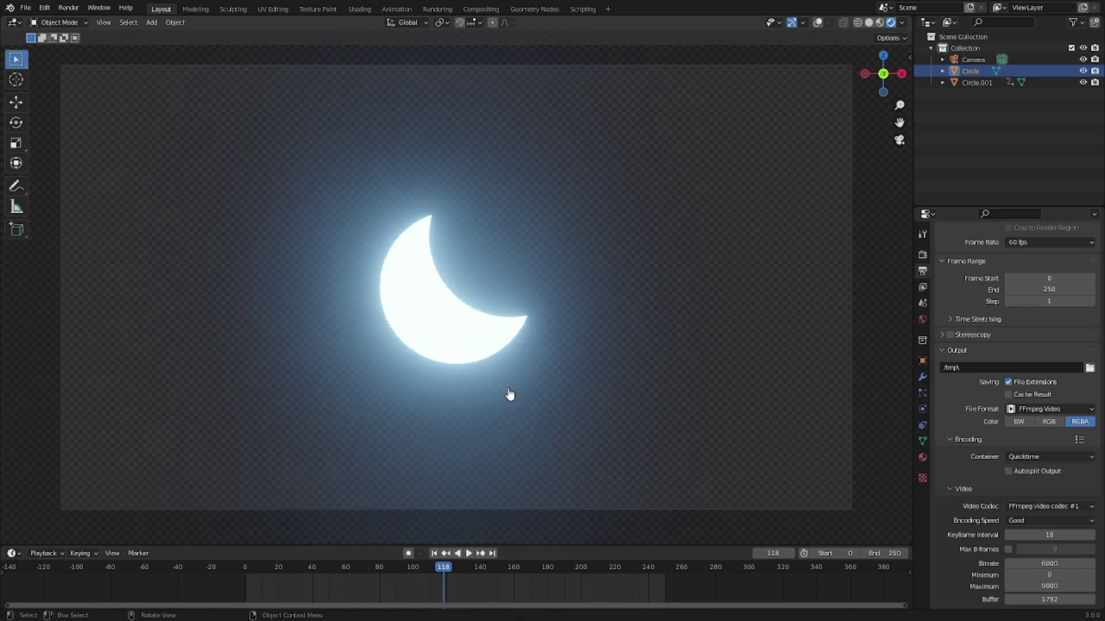
pyautogui.click(435, 554)
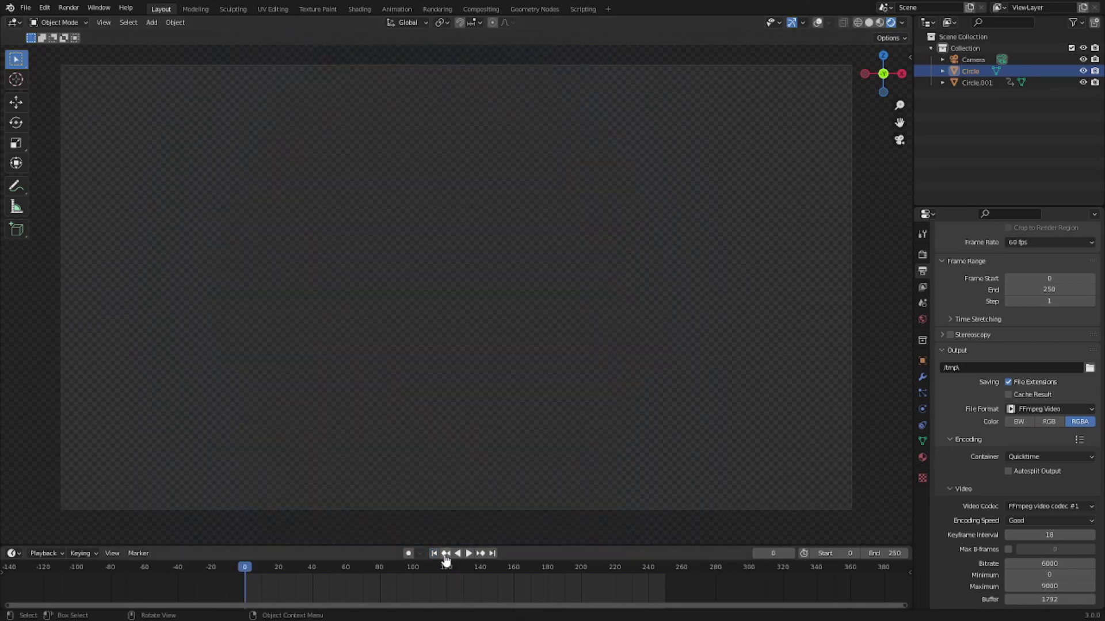
pyautogui.click(960, 368)
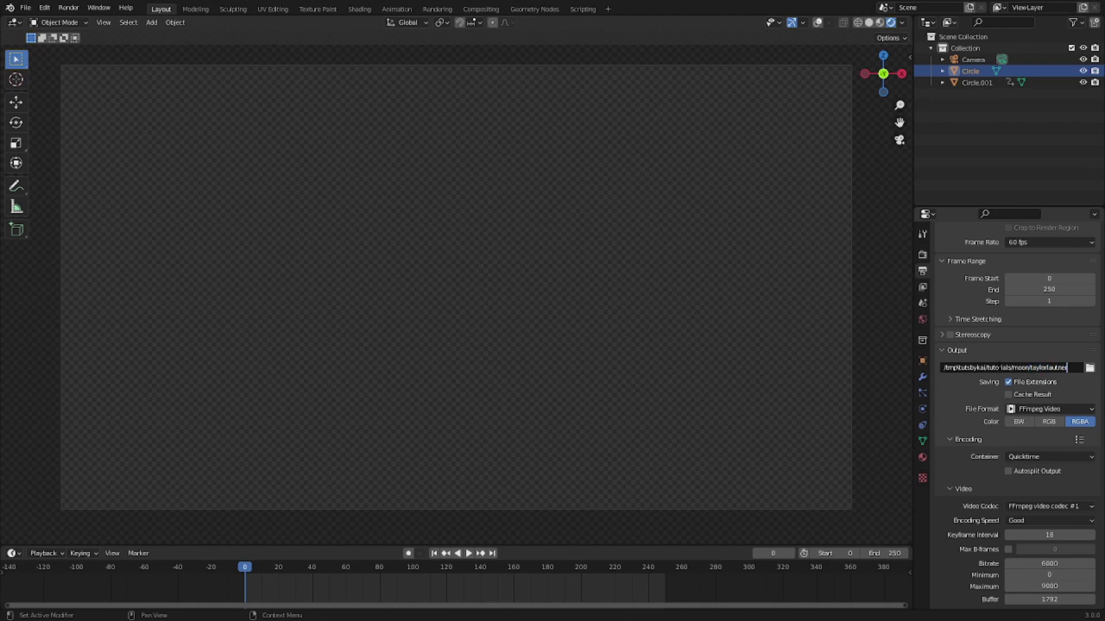
pyautogui.press('Return')
# - Check the moon's emission colour and set the animation end frame to 500
pyautogui.moveTo(246, 568); pyautogui.dragTo(439, 569)
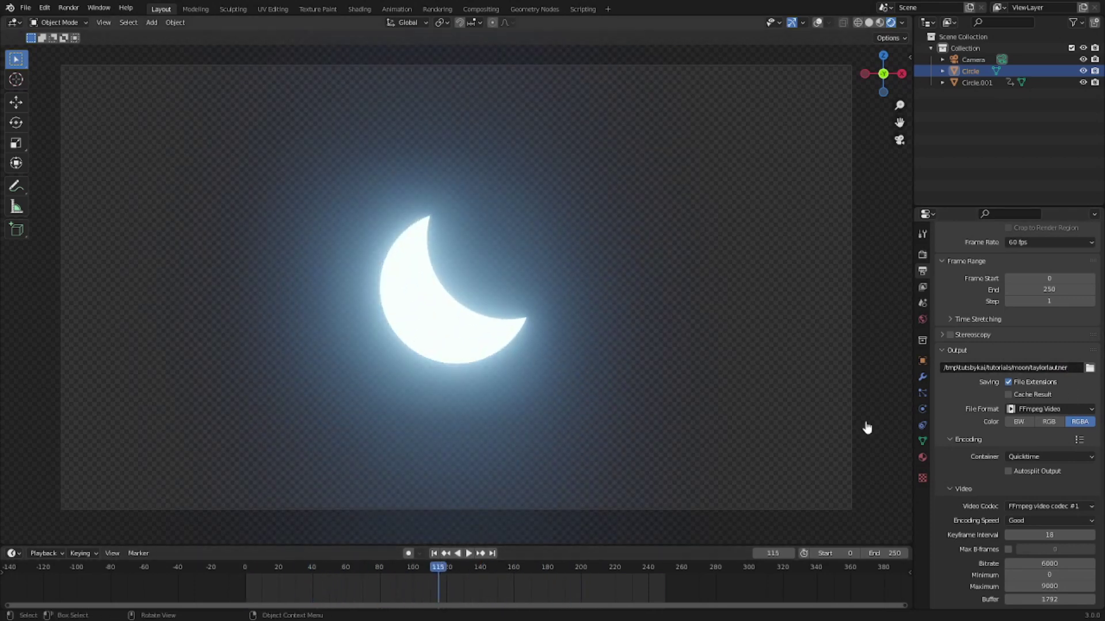
pyautogui.click(923, 458)
pyautogui.click(1045, 385)
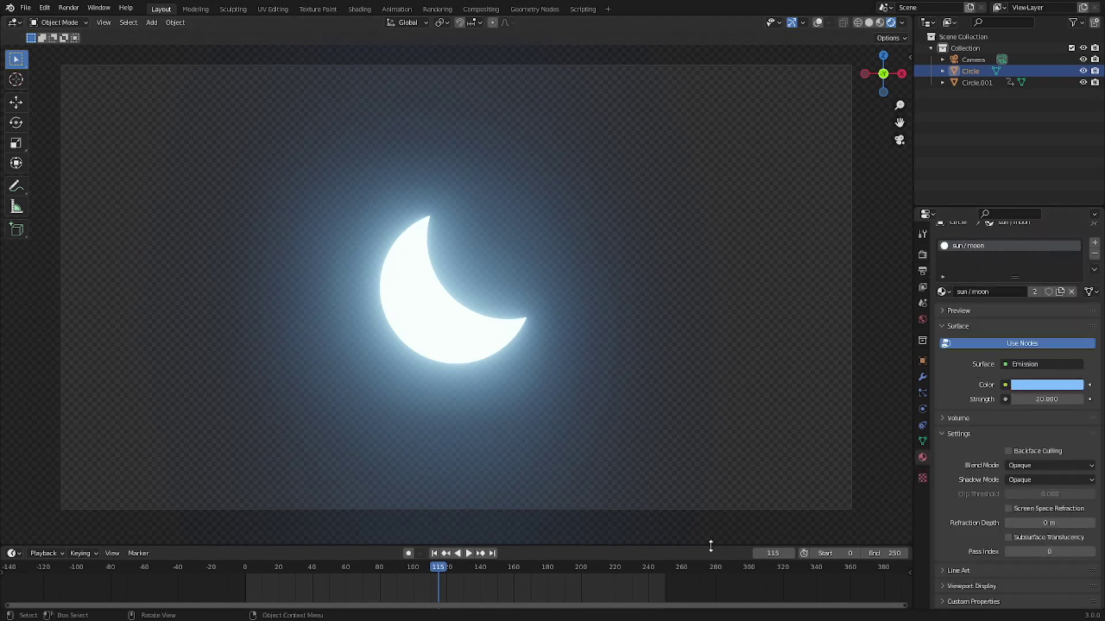
pyautogui.scroll(-3, 695, 563)
pyautogui.doubleClick(870, 553)
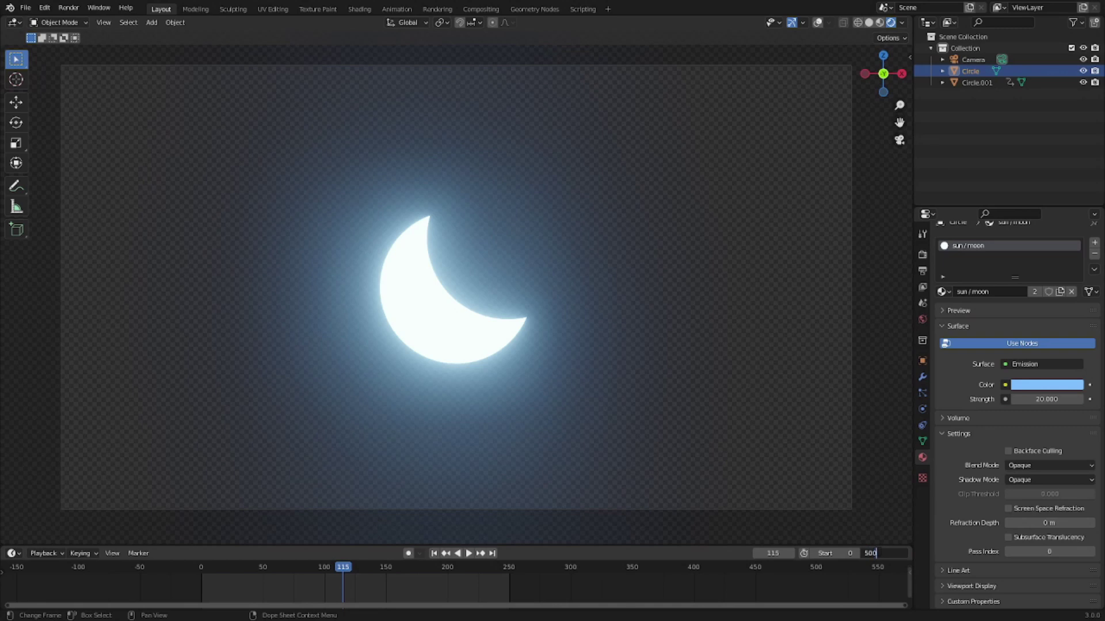
pyautogui.write('500')
pyautogui.press('Return')
# - Copy Circle.001's first keyframe to frame 500 and play the looping animation
pyautogui.keyDown('ctrl'); pyautogui.hscroll(1, 402, 593); pyautogui.keyUp('ctrl')
pyautogui.click(485, 307)
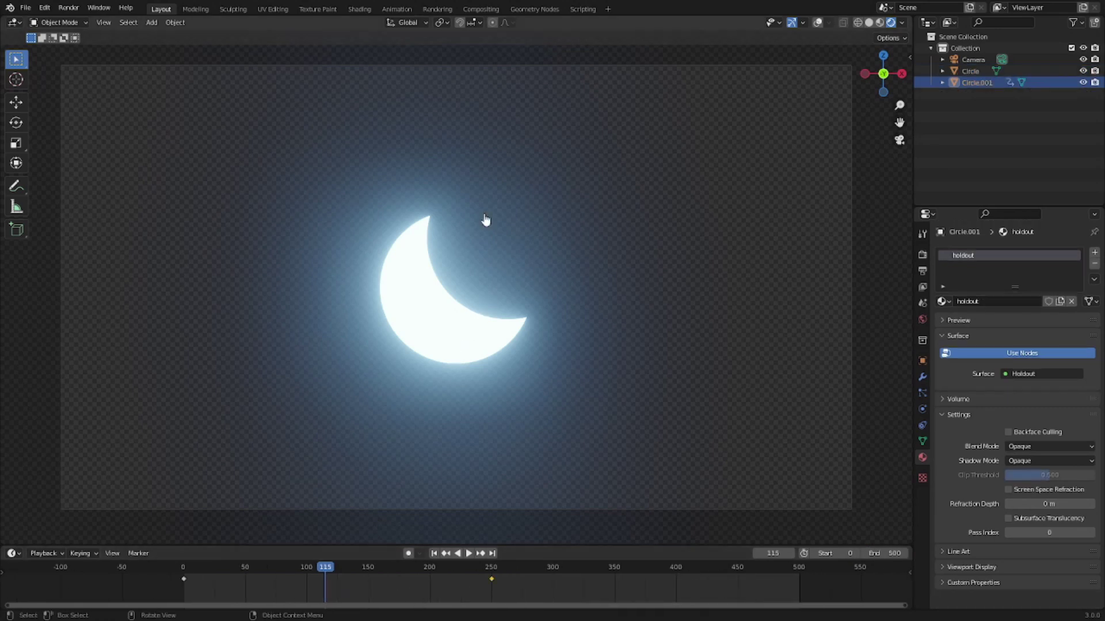
pyautogui.click(817, 22)
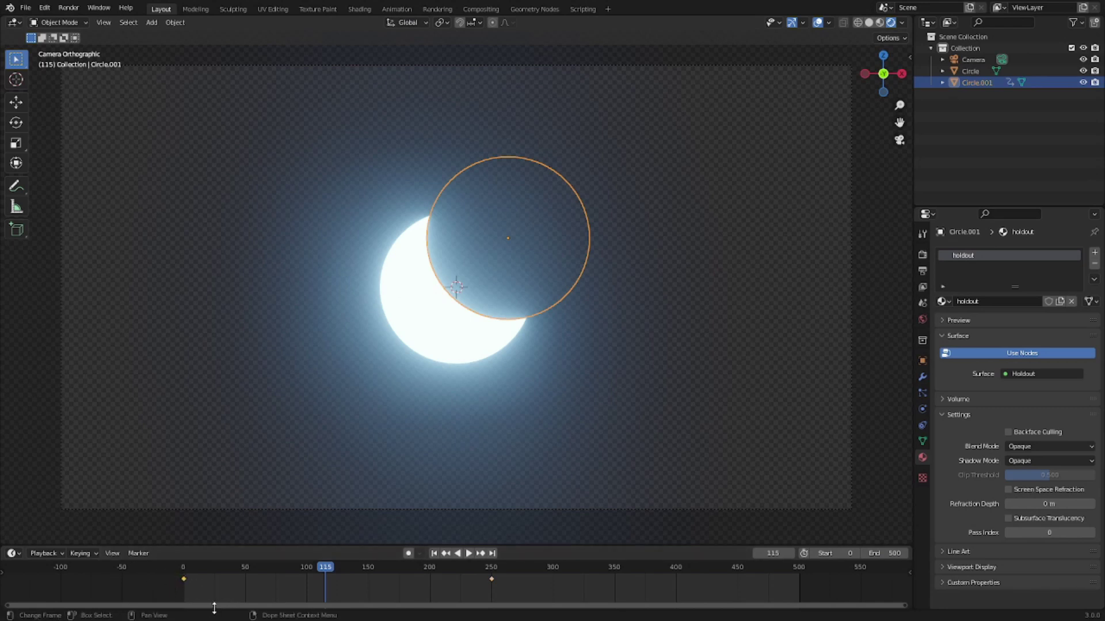
pyautogui.press('g')
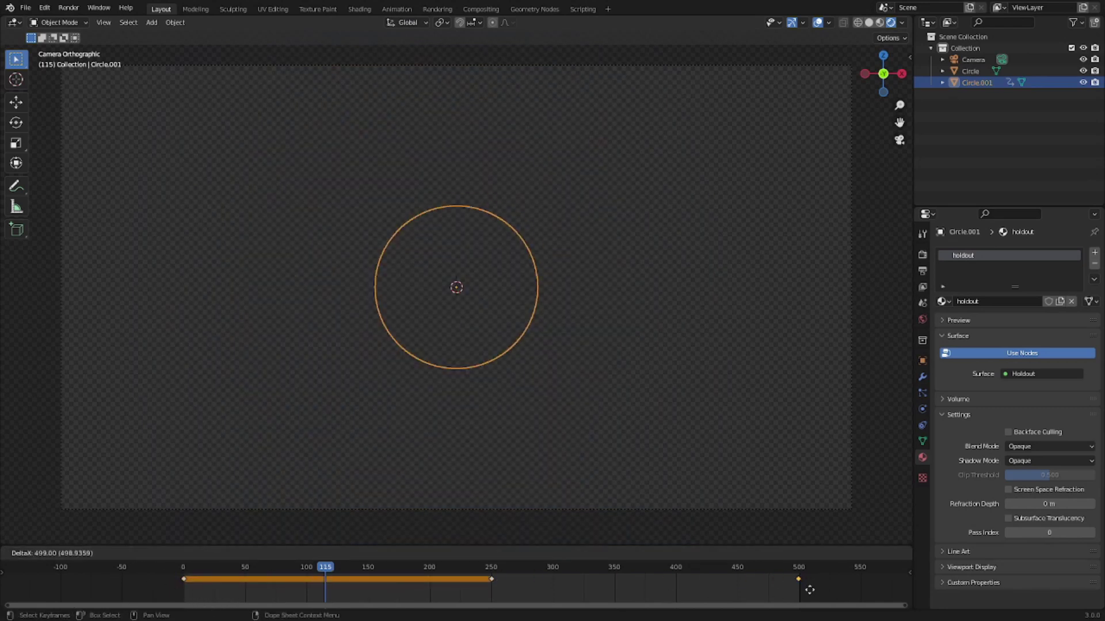
pyautogui.click(809, 590)
pyautogui.hotkey('shift', 'Left')
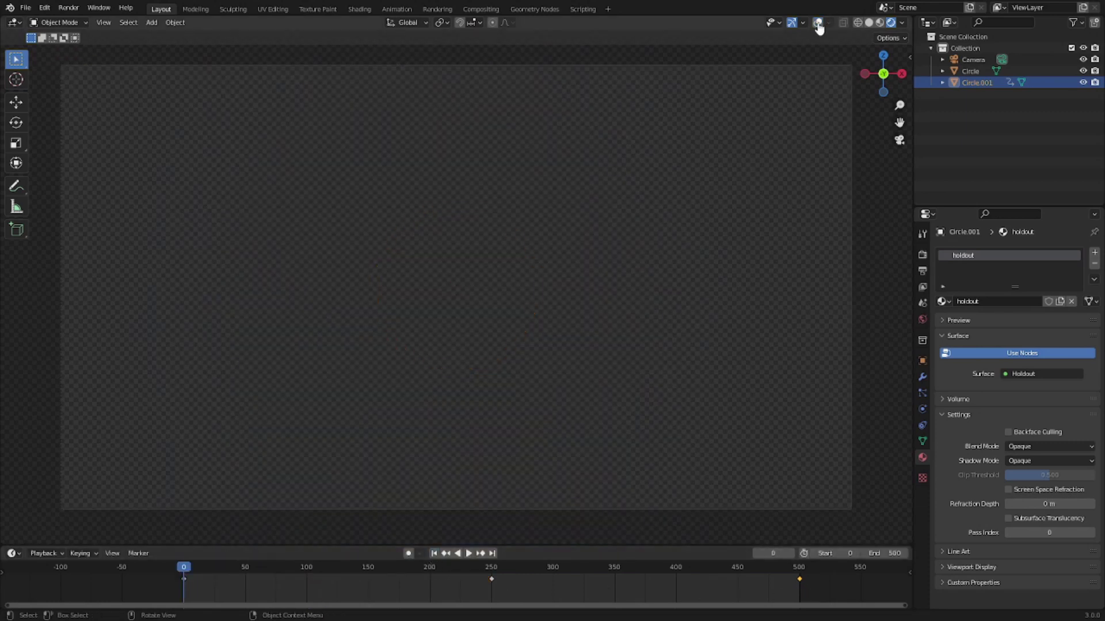
pyautogui.click(467, 554)
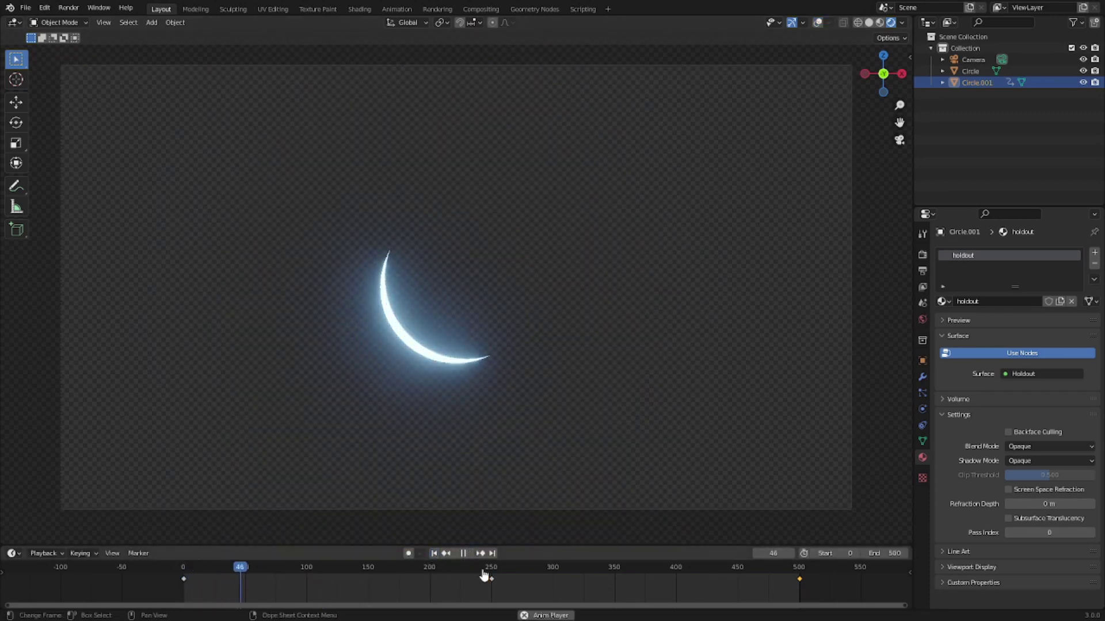